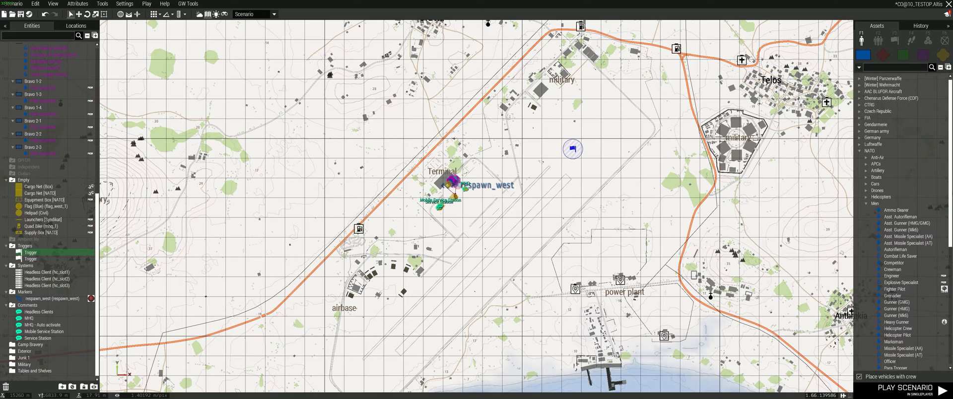
# Step: Examine the map around the Terminal base and the circular trigger zone on the airfield east of it
pyautogui.scroll(-3, 573, 149)
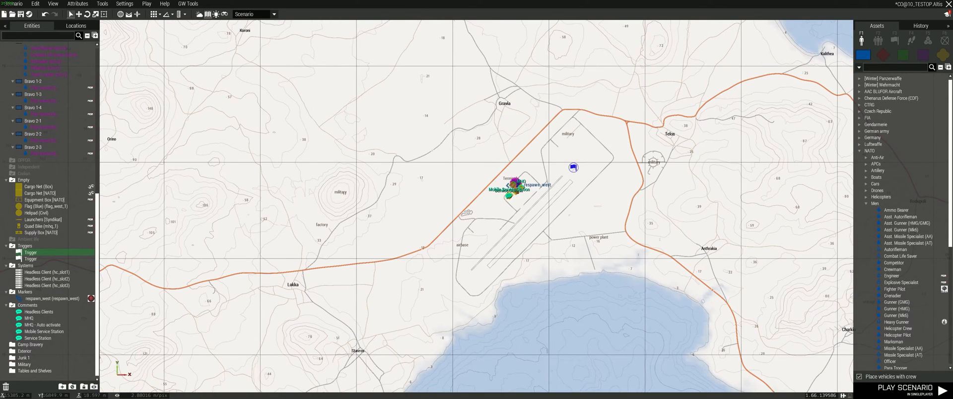
pyautogui.moveTo(596, 156); pyautogui.dragTo(459, 202, button='right')
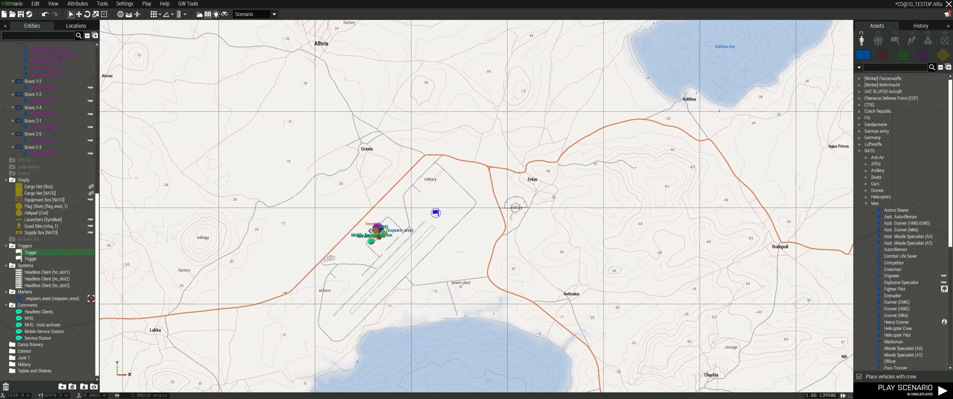
pyautogui.scroll(5, 436, 212)
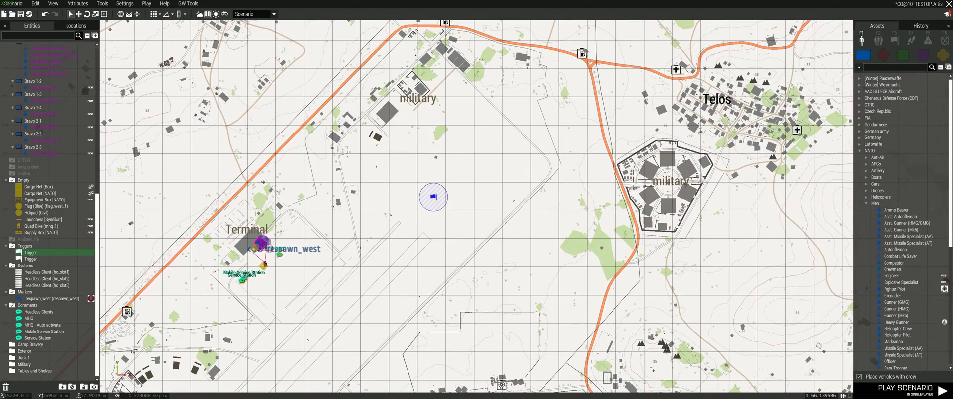
pyautogui.moveTo(434, 197); pyautogui.dragTo(450, 169, button='right')
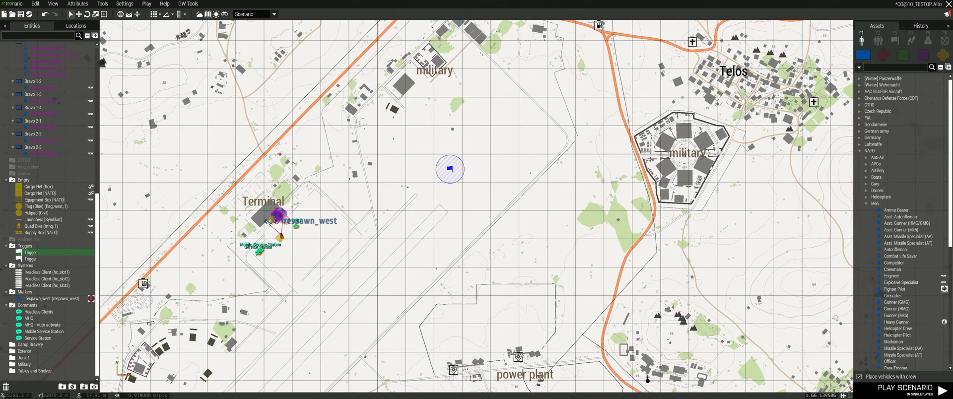
pyautogui.moveTo(449, 168); pyautogui.dragTo(489, 182, button='right')
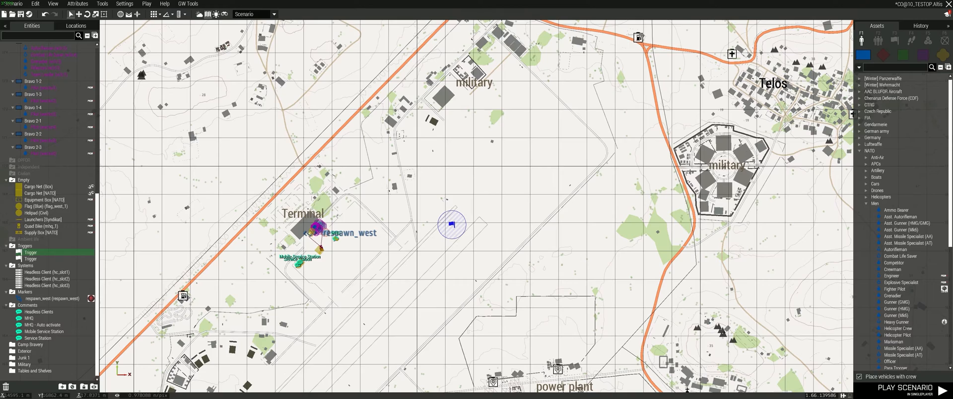
pyautogui.scroll(5, 316, 252)
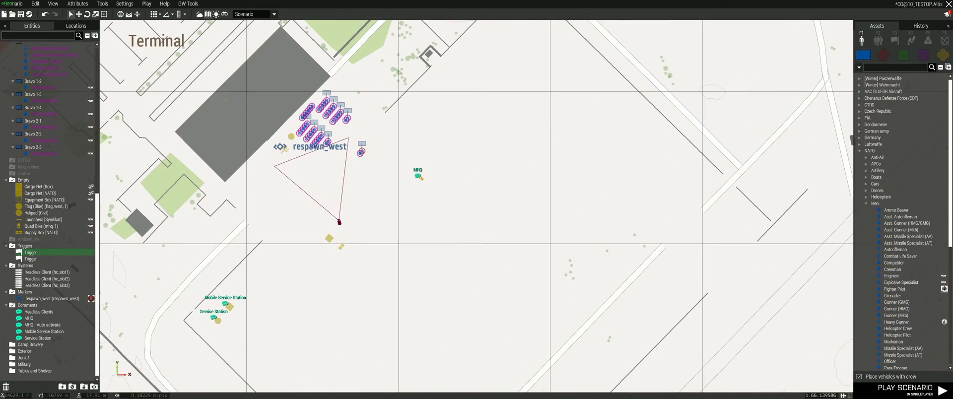
pyautogui.scroll(-3, 421, 251)
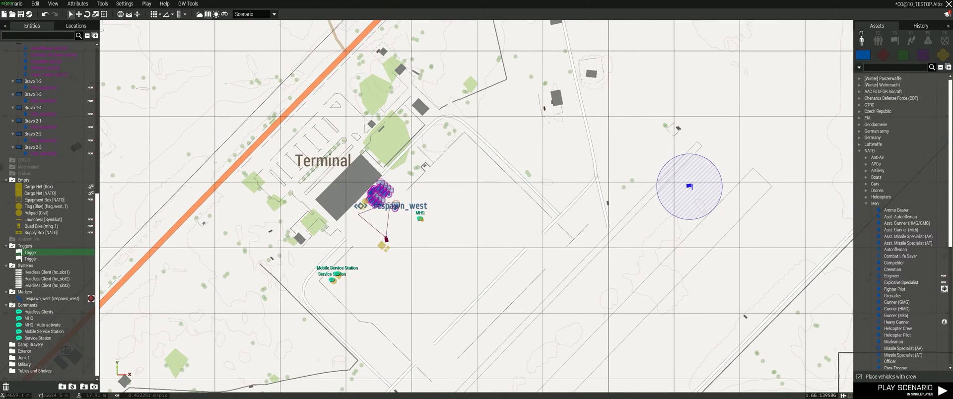
pyautogui.scroll(-3, 444, 237)
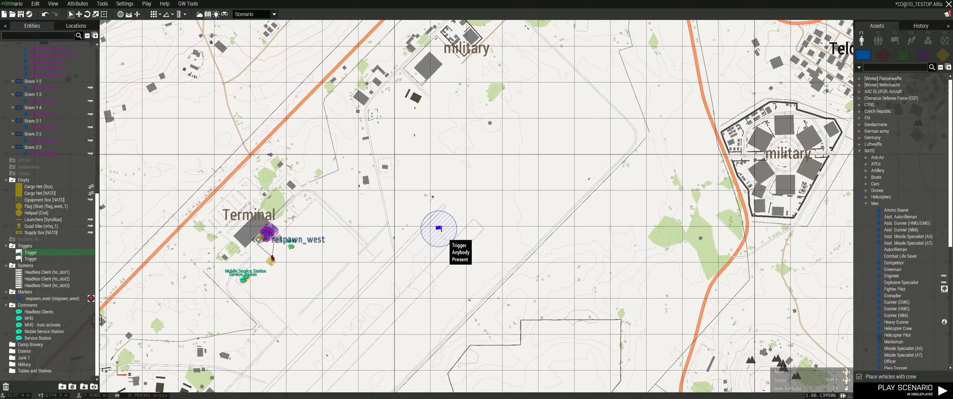
pyautogui.scroll(5, 439, 229)
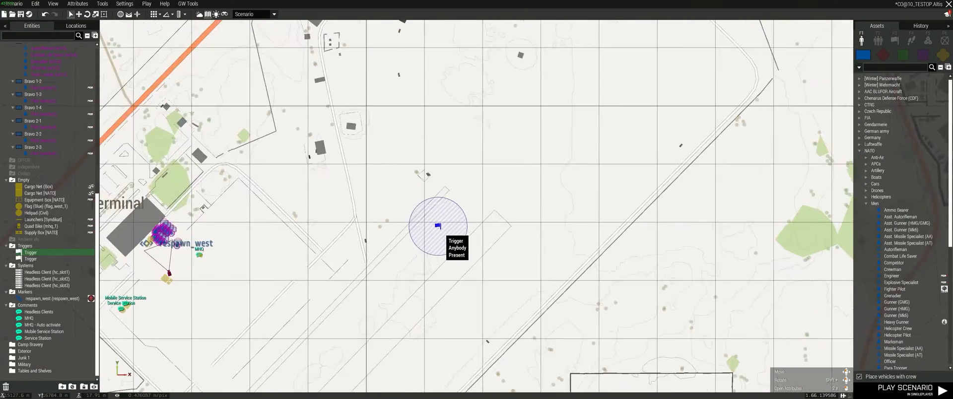
pyautogui.scroll(-2, 438, 227)
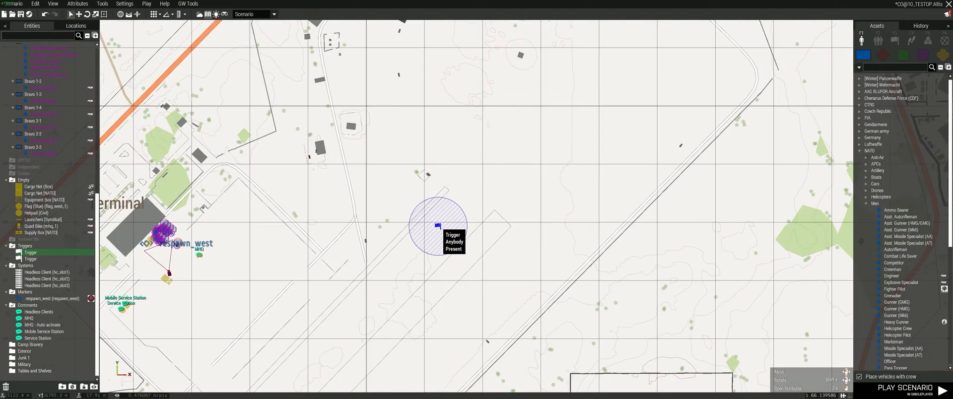
# Step: Set the Activation of the circular airfield trigger east of the Terminal to BLUFOR
pyautogui.doubleClick(439, 227)
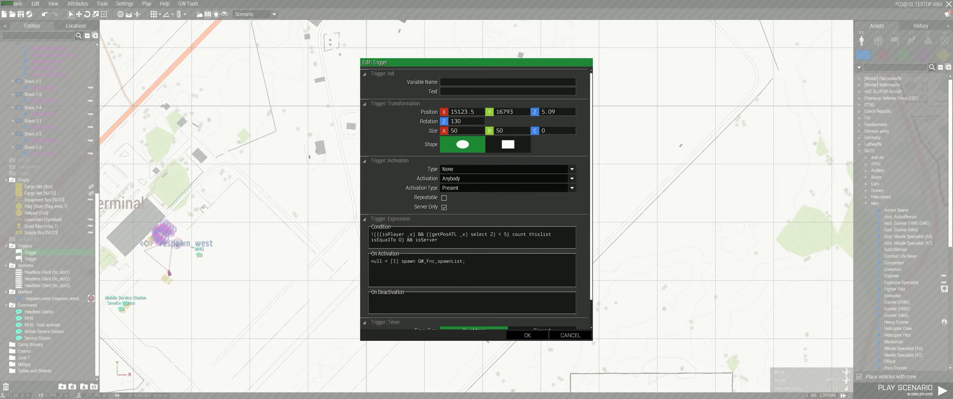
pyautogui.moveTo(397, 63); pyautogui.dragTo(194, 70)
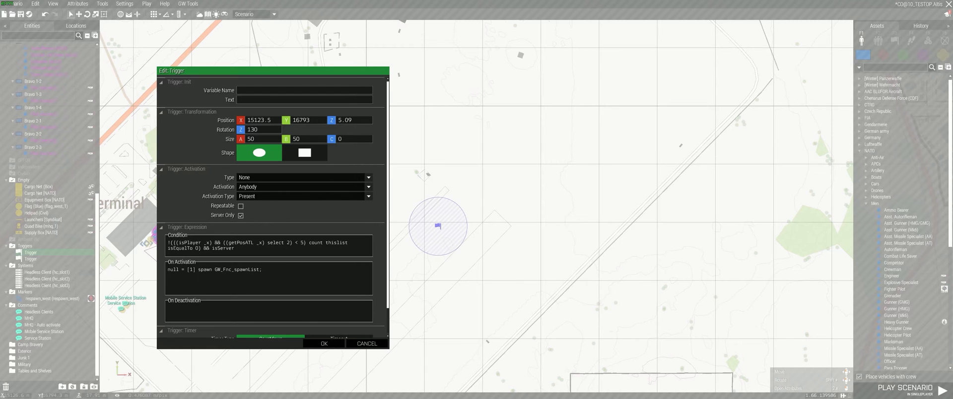
pyautogui.click(268, 187)
pyautogui.click(256, 210)
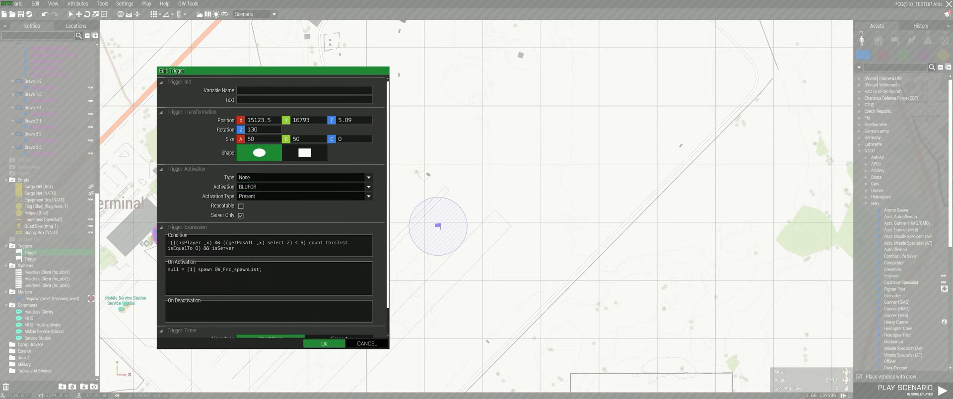
pyautogui.click(324, 344)
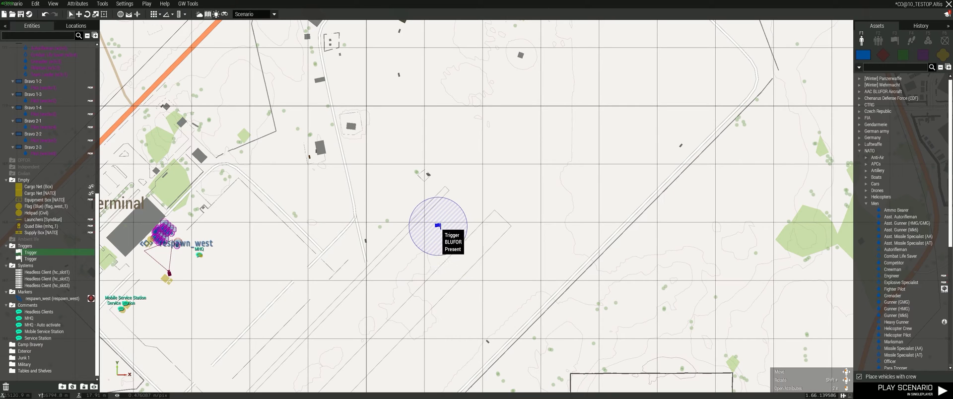
# Step: Reopen the airfield trigger's attributes and review its Condition and On Activation expressions
pyautogui.doubleClick(439, 226)
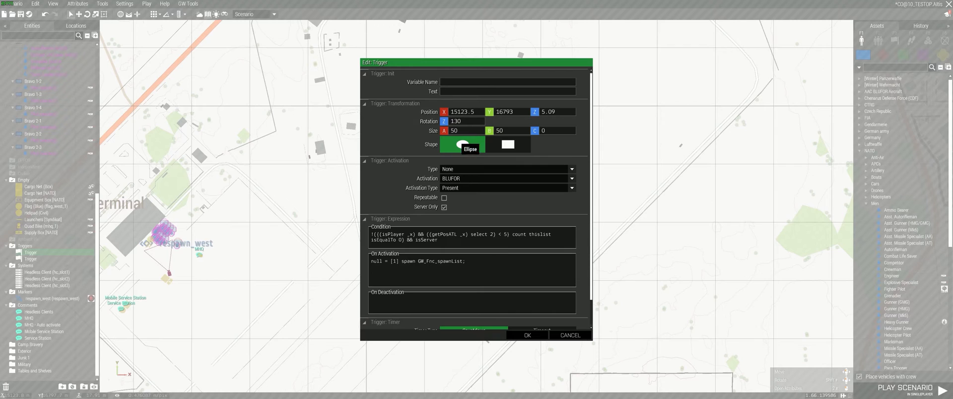
pyautogui.moveTo(462, 63); pyautogui.dragTo(528, 67)
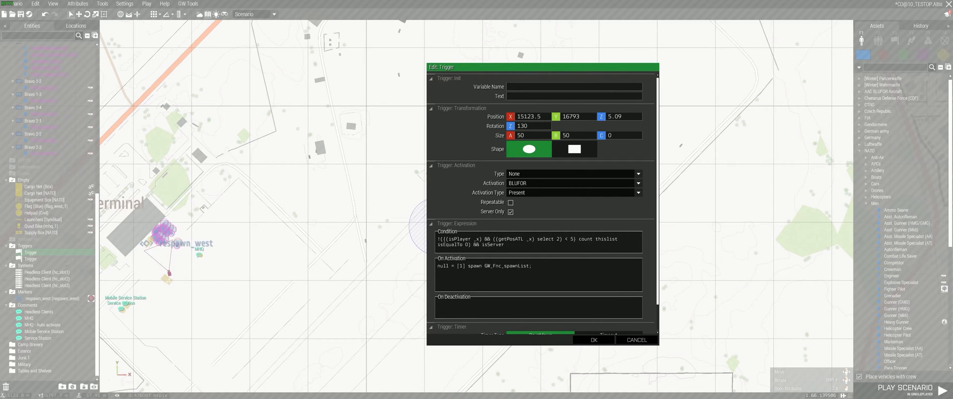
pyautogui.moveTo(543, 67); pyautogui.dragTo(443, 73)
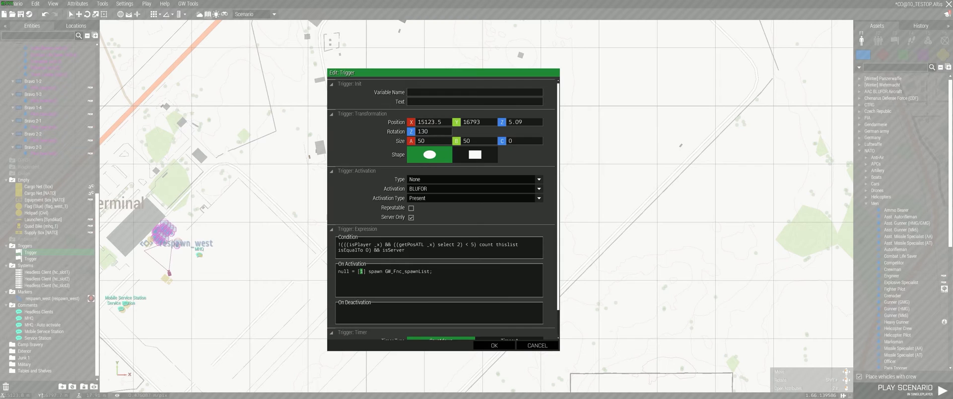
pyautogui.hotkey('alt', 'Tab')
pyautogui.hotkey('alt', 'Tab')
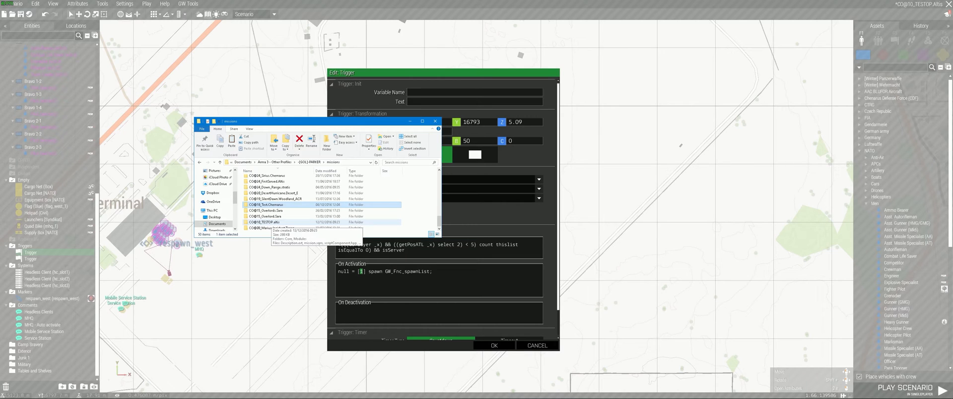
pyautogui.click(269, 222)
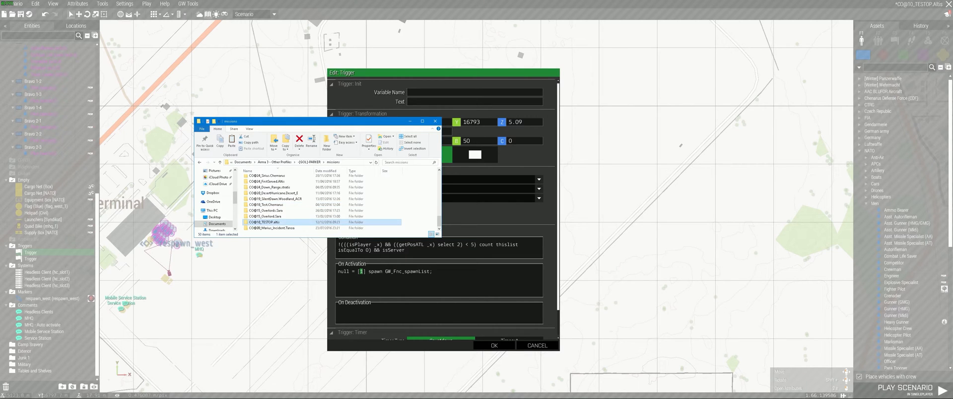
pyautogui.doubleClick(268, 222)
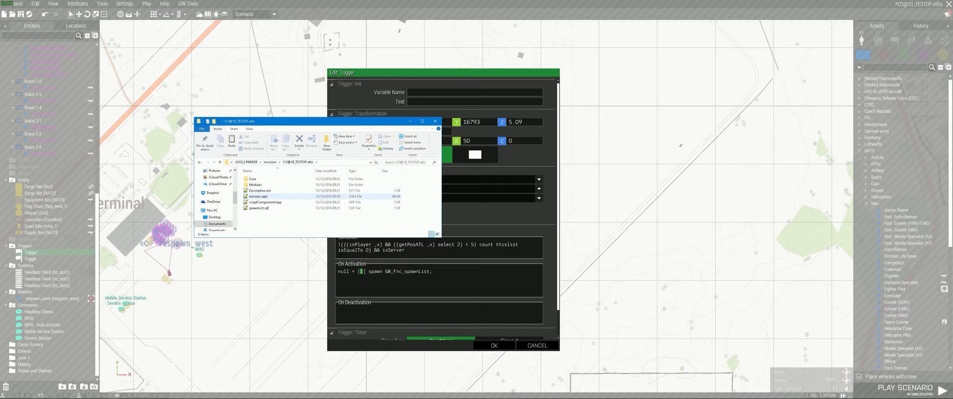
pyautogui.click(260, 191)
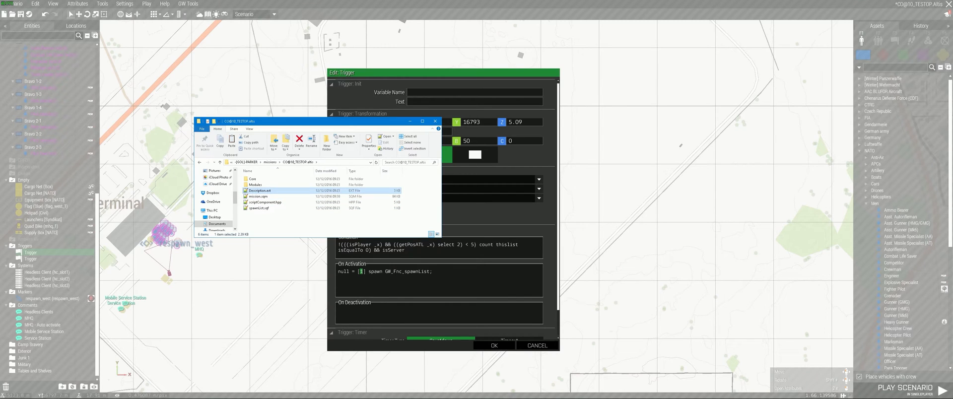
pyautogui.doubleClick(260, 191)
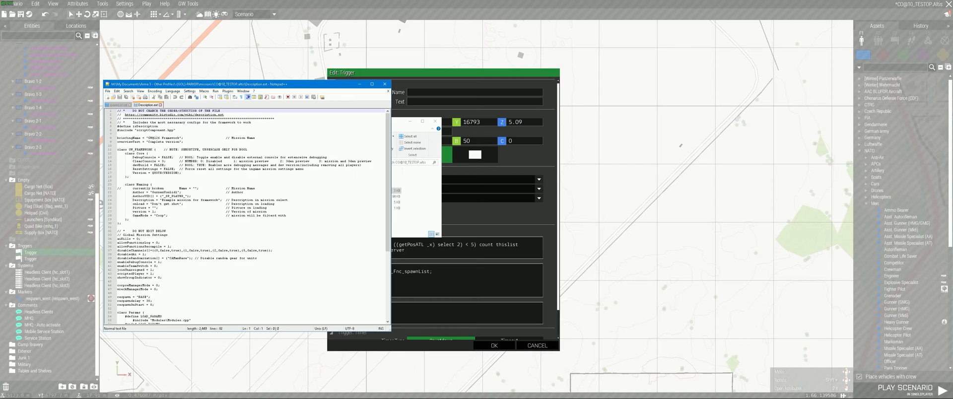
# Step: Set the loading Picture entry in Description.ext to "picture.jpg" and check the mission folder and the onLoad entry
pyautogui.moveTo(147, 138); pyautogui.dragTo(176, 137)
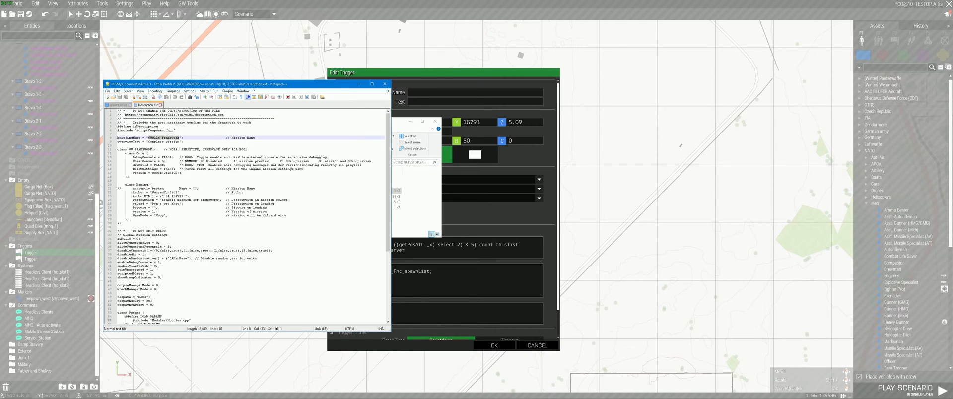
pyautogui.moveTo(148, 142); pyautogui.dragTo(177, 141)
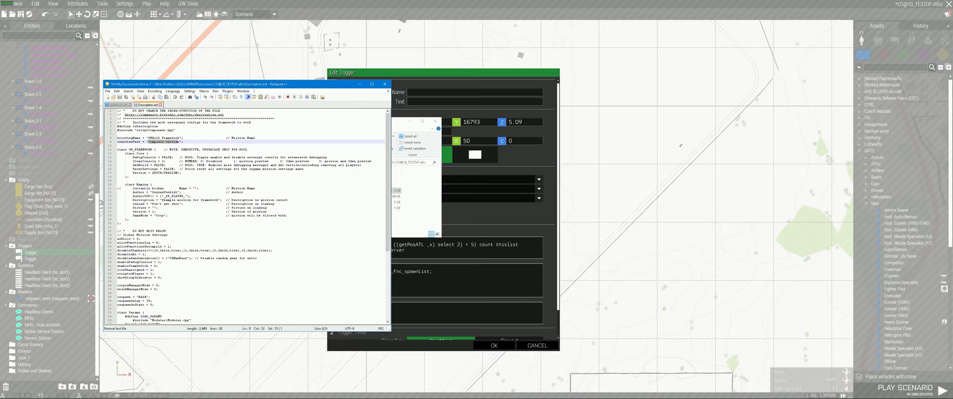
pyautogui.moveTo(153, 192); pyautogui.dragTo(180, 192)
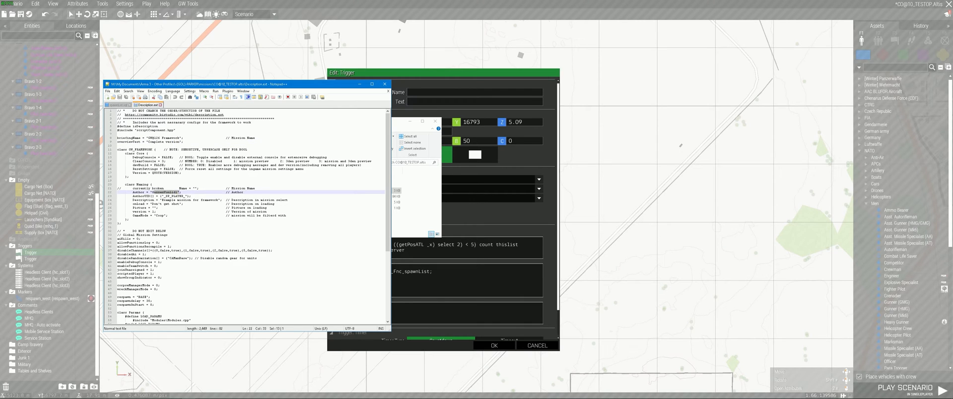
pyautogui.click(154, 208)
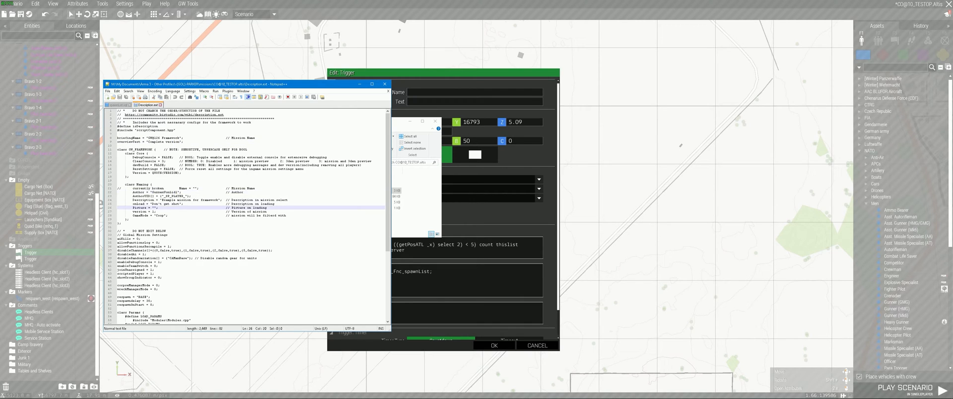
pyautogui.write('picture.jpg')
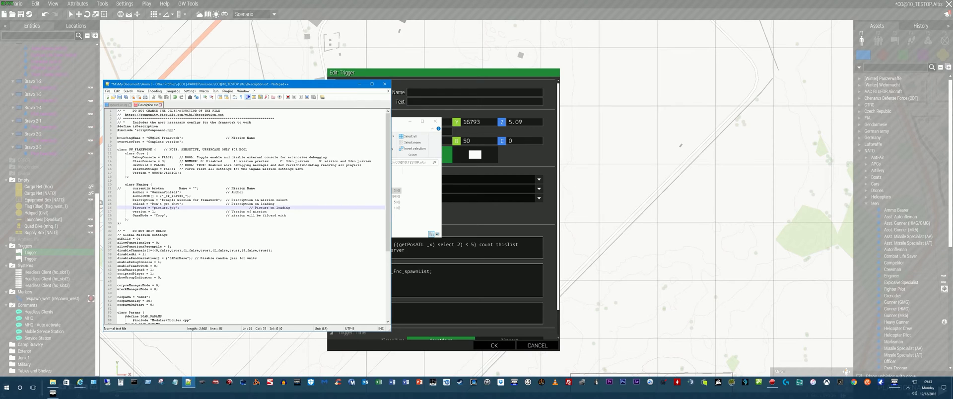
pyautogui.click(52, 382)
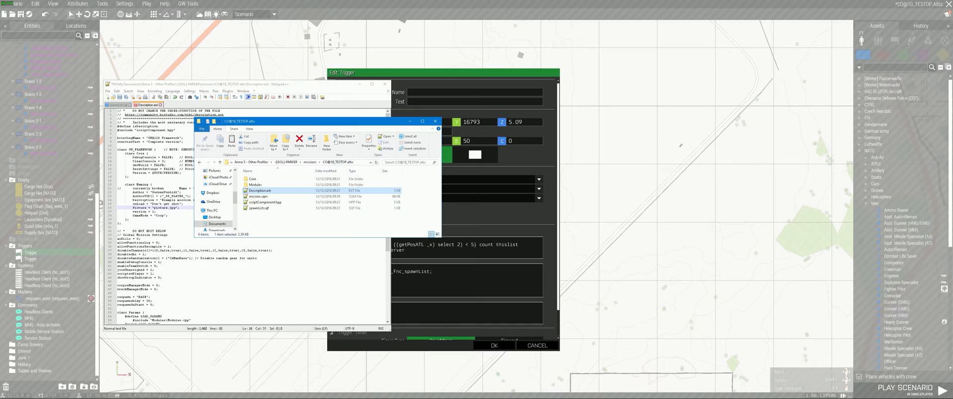
pyautogui.click(160, 207)
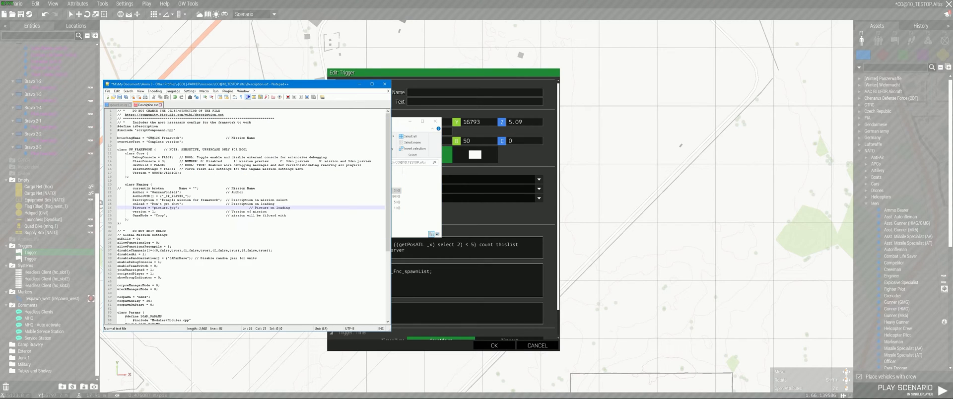
pyautogui.moveTo(174, 207); pyautogui.dragTo(153, 208)
pyautogui.moveTo(153, 203); pyautogui.dragTo(174, 204)
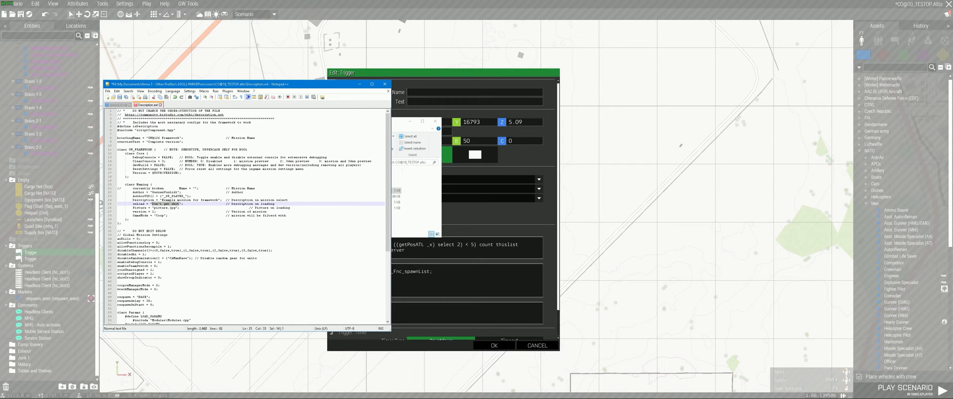
# Step: Set briefingName to "OPERATION TEST" and replace overviewText with a credit naming the mission author
pyautogui.moveTo(147, 138); pyautogui.dragTo(180, 138)
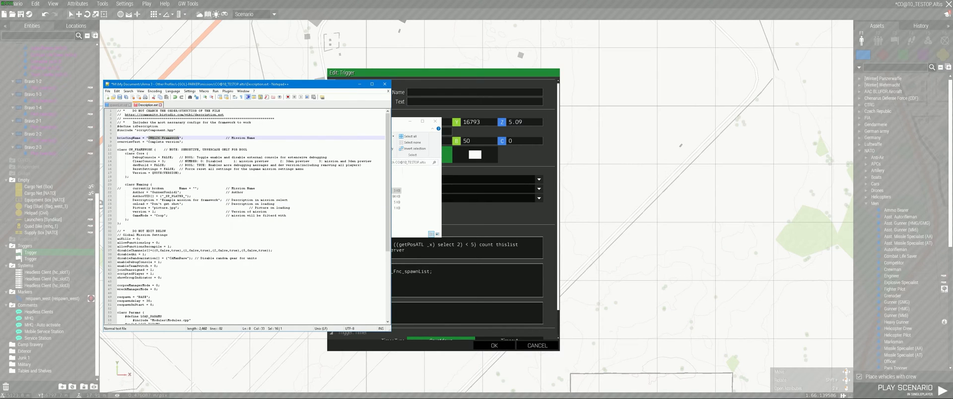
pyautogui.write('OPERATION TEST')
pyautogui.moveTo(147, 142); pyautogui.dragTo(175, 142)
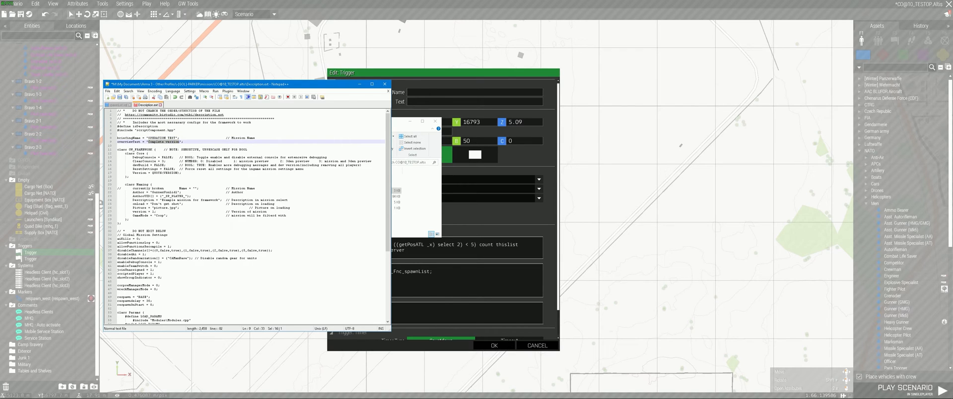
pyautogui.write('By Parker')
# Step: Set the onLoad text to "gol-clan.co.uk", save Description.ext, and close it together with the open spawnList.sqf
pyautogui.moveTo(151, 204); pyautogui.dragTo(178, 204)
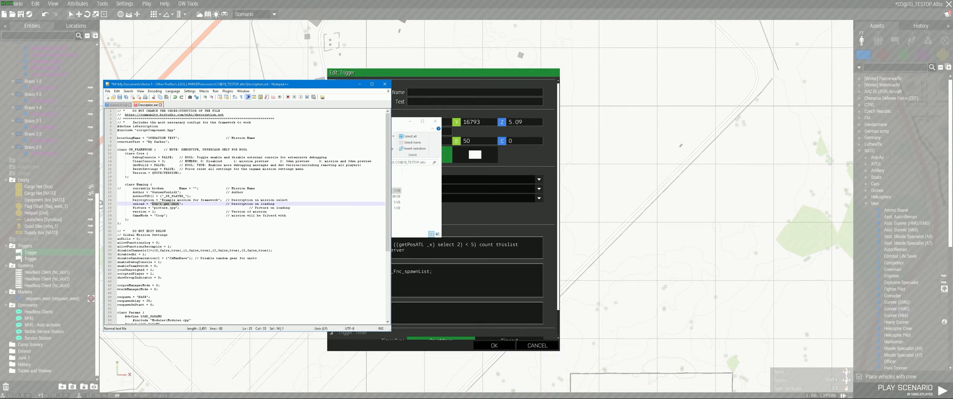
pyautogui.write('gol-clan.co.uk')
pyautogui.hotkey('ctrl', 's')
pyautogui.click(160, 104)
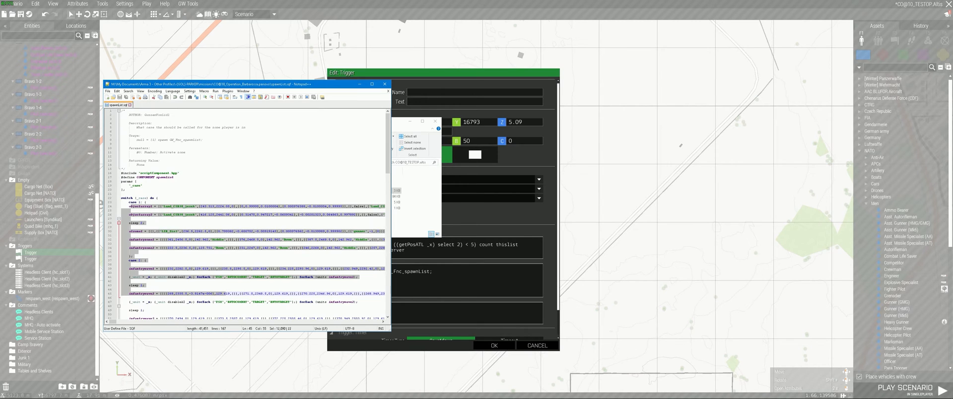
pyautogui.click(130, 105)
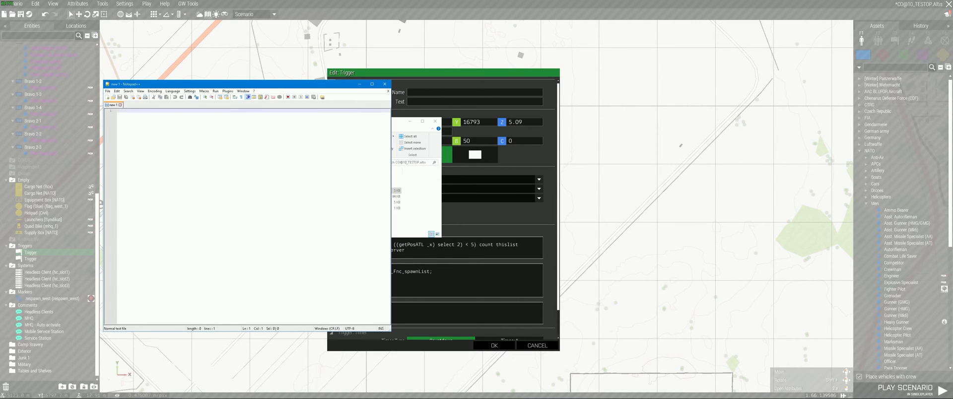
pyautogui.click(407, 121)
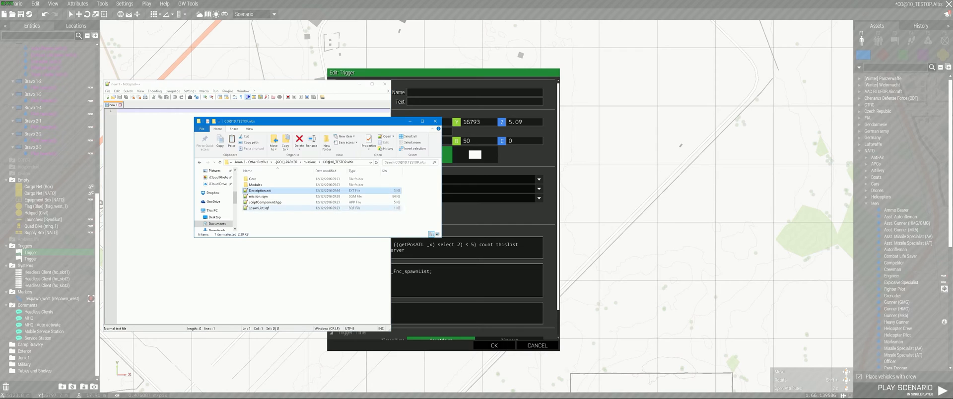
pyautogui.click(258, 208)
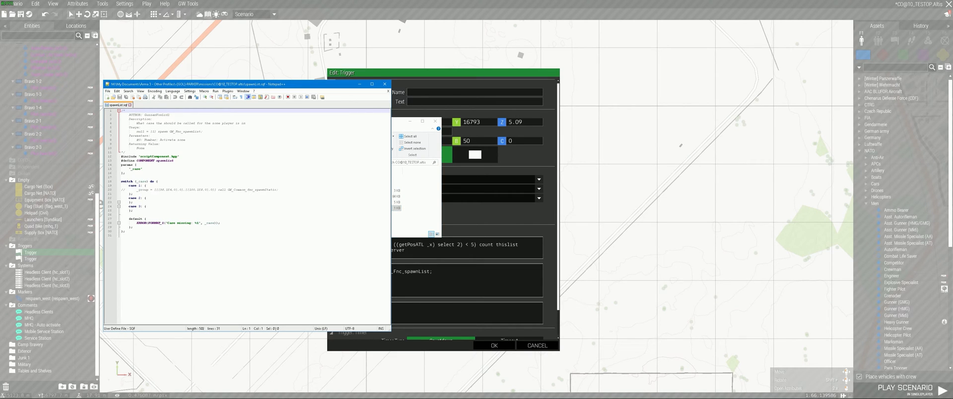
# Step: Examine the header comments and the case 1 to case 3 blocks of spawnList.sqf
pyautogui.hotkey('shift', 'Down')
pyautogui.hotkey('shift', 'Down')
pyautogui.hotkey('shift', 'Down')
pyautogui.hotkey('shift', 'Down')
pyautogui.hotkey('shift', 'Down')
pyautogui.hotkey('shift', 'Down')
pyautogui.hotkey('shift', 'Down')
pyautogui.hotkey('shift', 'Down')
pyautogui.hotkey('shift', 'Down')
pyautogui.hotkey('shift', 'Down')
pyautogui.hotkey('shift', 'Down')
pyautogui.hotkey('shift', 'Down')
pyautogui.hotkey('shift', 'Down')
pyautogui.hotkey('shift', 'Down')
pyautogui.hotkey('shift', 'Down')
pyautogui.hotkey('shift', 'Down')
pyautogui.hotkey('shift', 'Down')
pyautogui.hotkey('shift', 'Down')
pyautogui.hotkey('shift', 'Down')
pyautogui.hotkey('shift', 'Down')
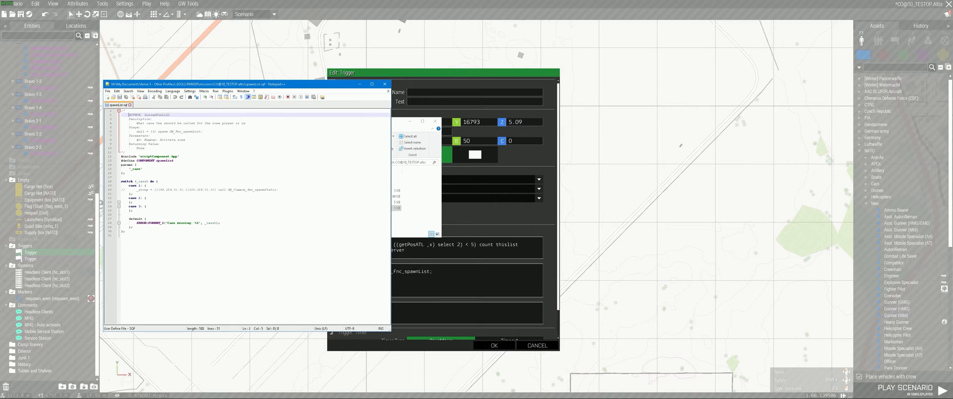
pyautogui.click(135, 186)
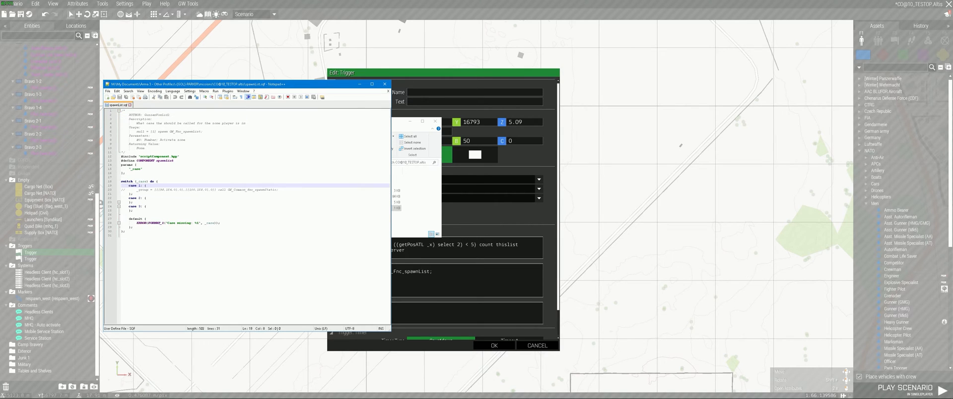
pyautogui.moveTo(128, 185); pyautogui.dragTo(141, 207)
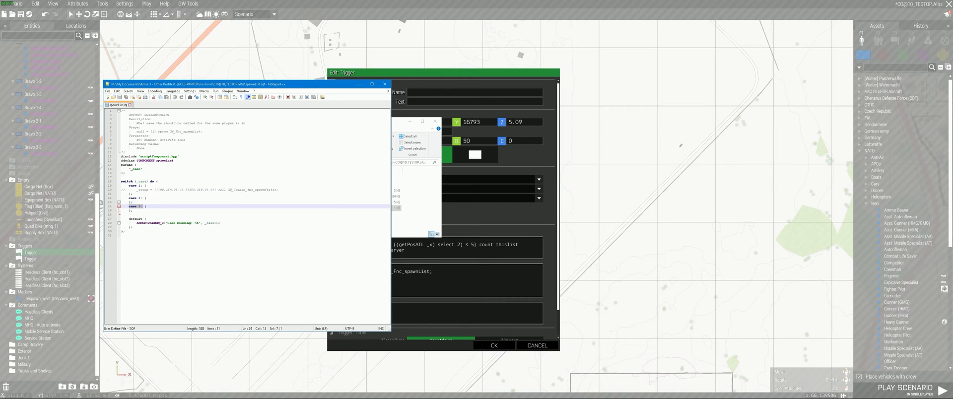
# Step: Switch to Arma 3 and compare the spawn trigger's On Activation call with case 1 in spawnList.sqf
pyautogui.hotkey('alt', 'Tab')
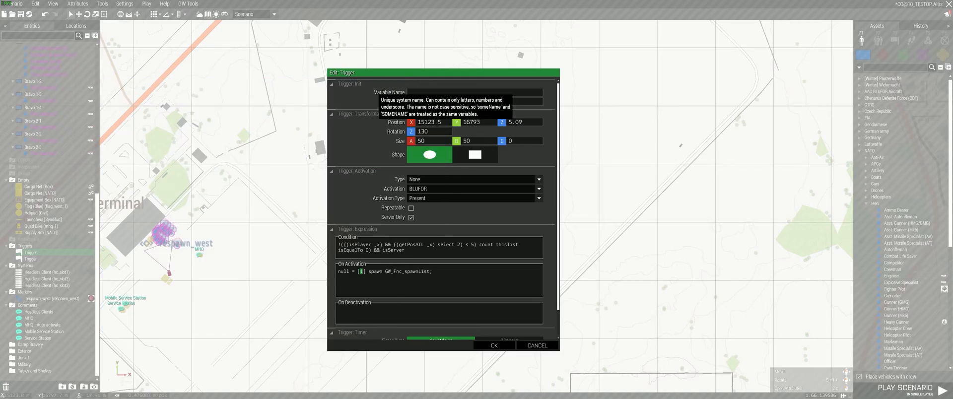
pyautogui.click(537, 346)
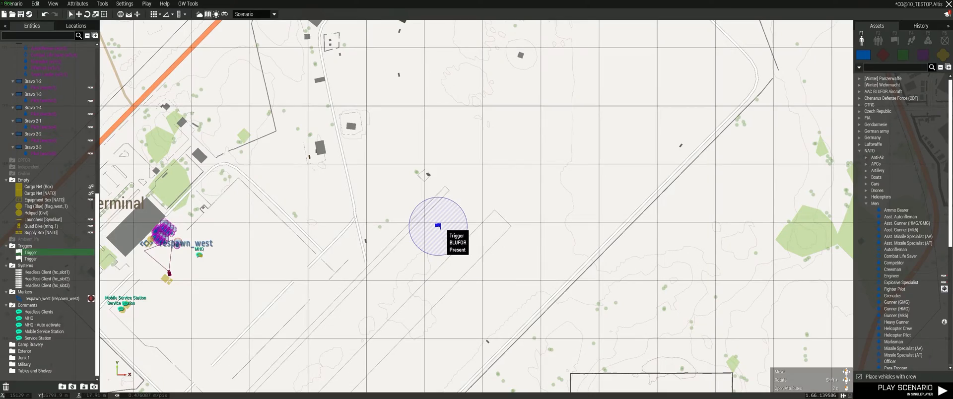
pyautogui.scroll(-4, 497, 176)
pyautogui.scroll(4, 494, 188)
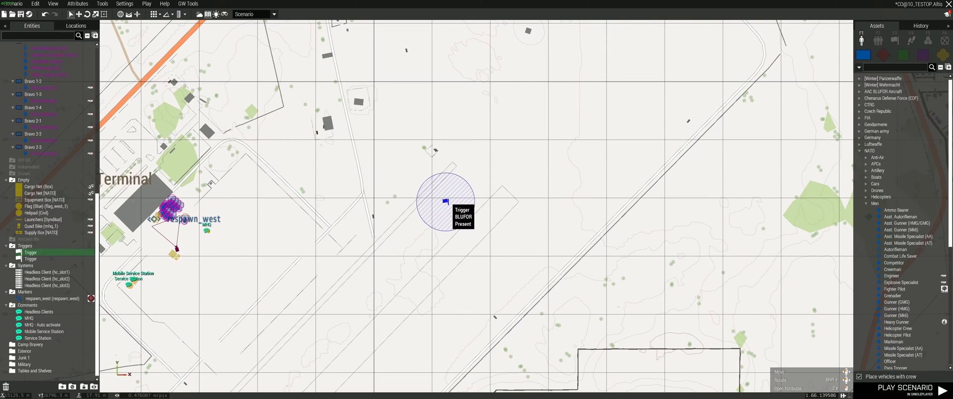
pyautogui.doubleClick(446, 203)
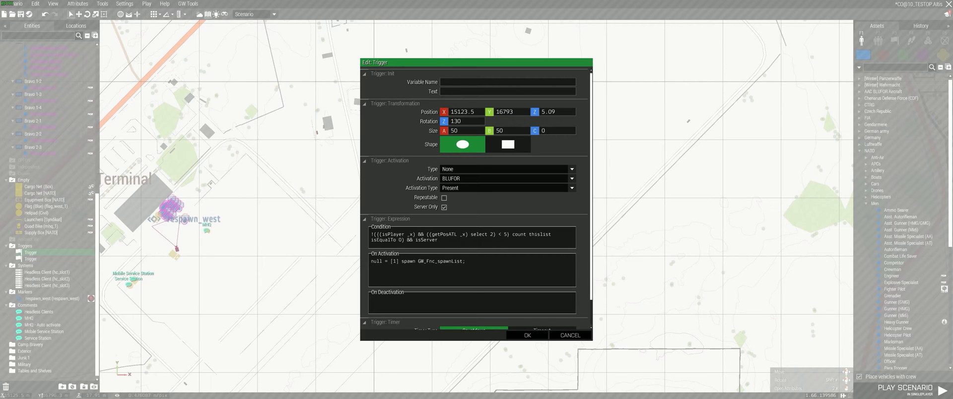
pyautogui.hotkey('alt', 'Tab')
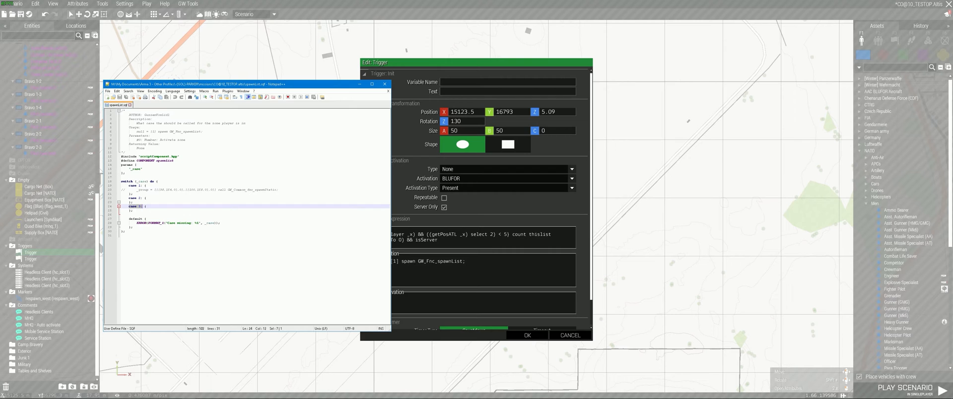
pyautogui.moveTo(129, 185); pyautogui.dragTo(140, 186)
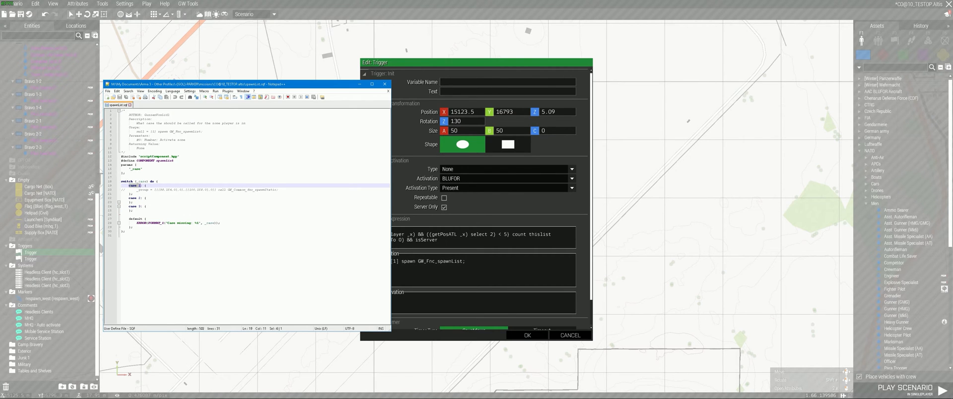
pyautogui.hotkey('alt', 'Tab')
pyautogui.click(570, 335)
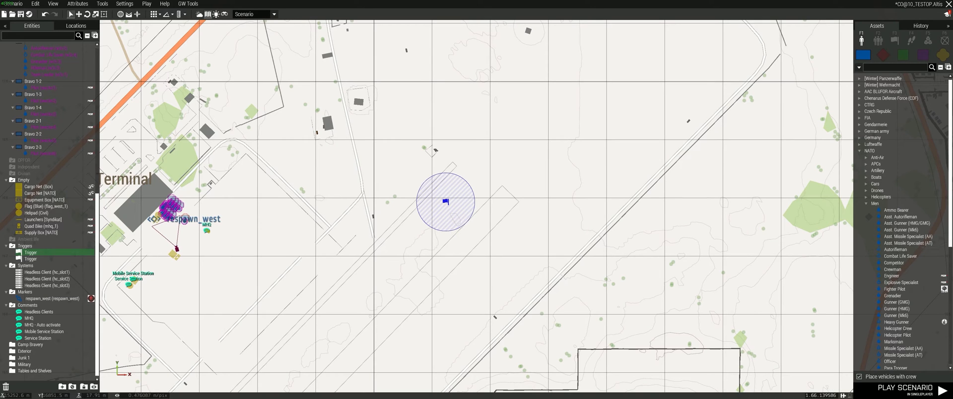
# Step: Paste two copies of the spawn trigger northeast of the original and check the nearer copy's attributes
pyautogui.hotkey('ctrl', 'v')
pyautogui.hotkey('ctrl', 'v')
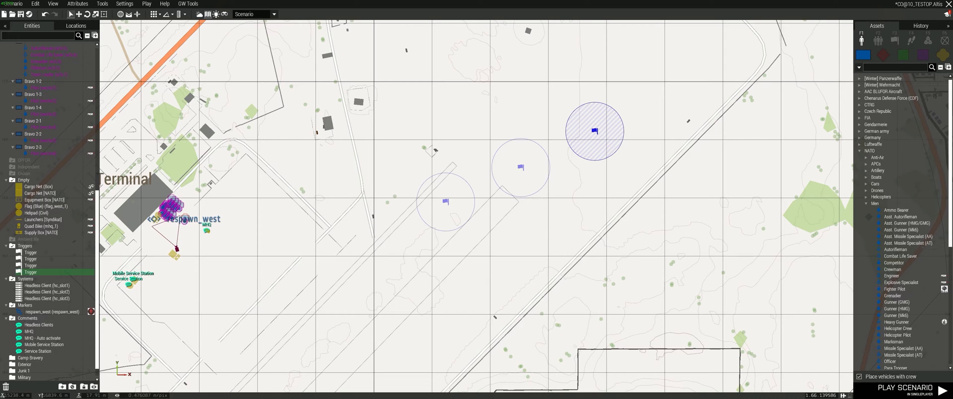
pyautogui.doubleClick(521, 168)
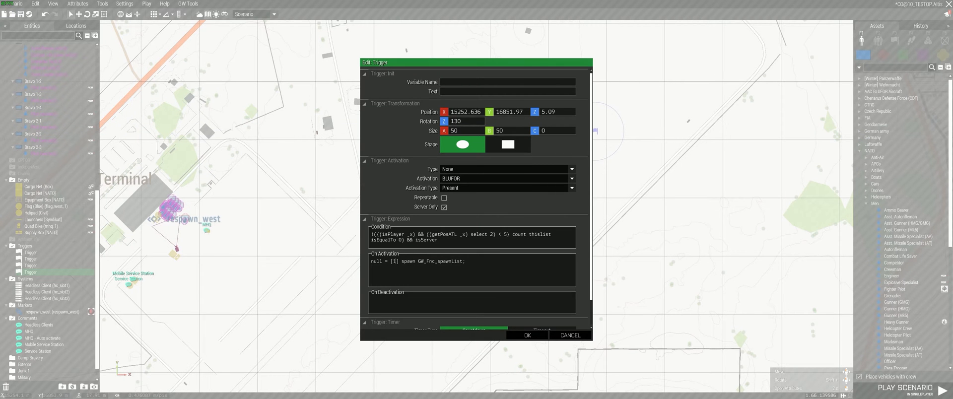
pyautogui.click(527, 335)
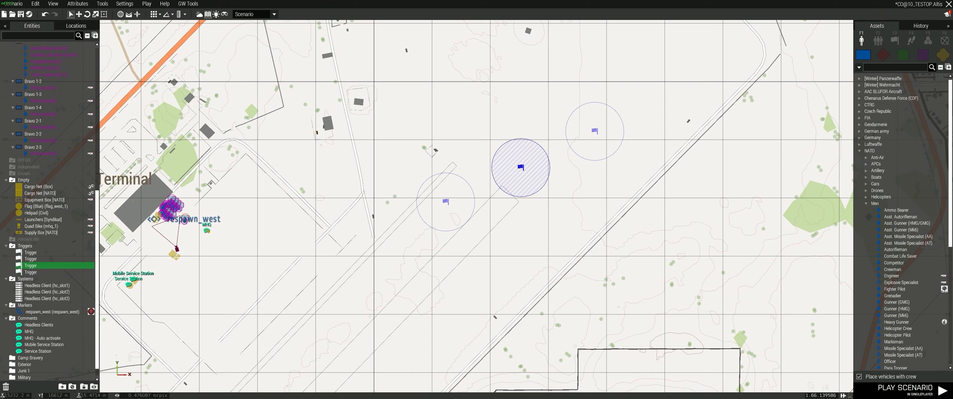
# Step: Set the farthest trigger copy's On Activation call to null = [3] spawn GW_Fnc_spawnList;
pyautogui.doubleClick(594, 131)
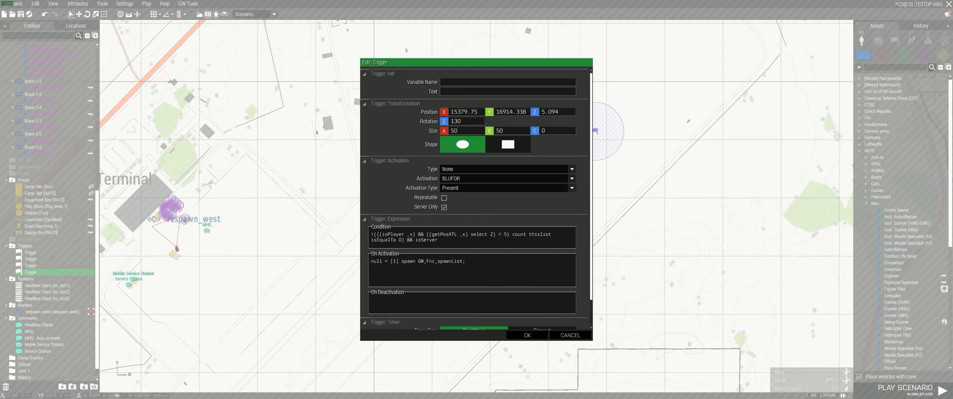
pyautogui.doubleClick(394, 261)
pyautogui.write('3')
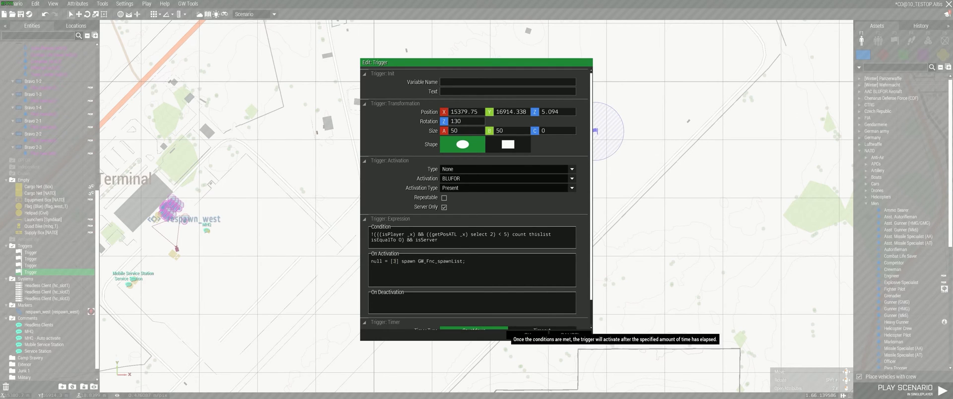
pyautogui.click(524, 335)
# Step: Select the three spawn triggers and compare them with the case blocks in spawnList.sqf
pyautogui.scroll(-2, 531, 215)
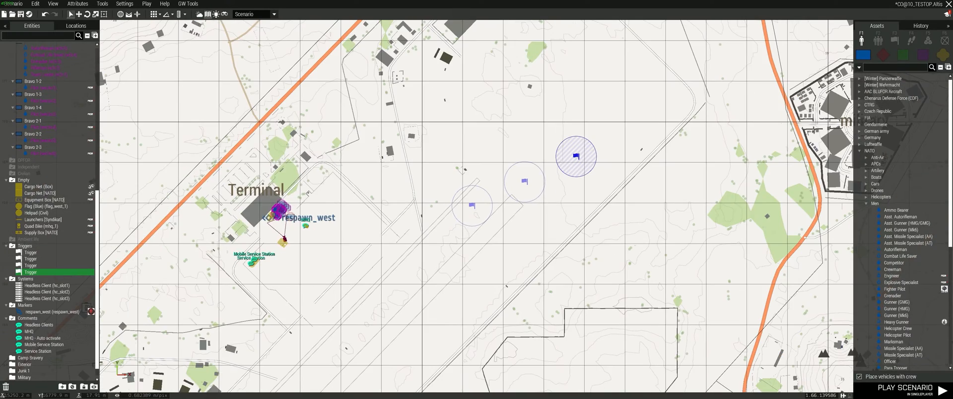
pyautogui.moveTo(451, 137); pyautogui.dragTo(593, 228)
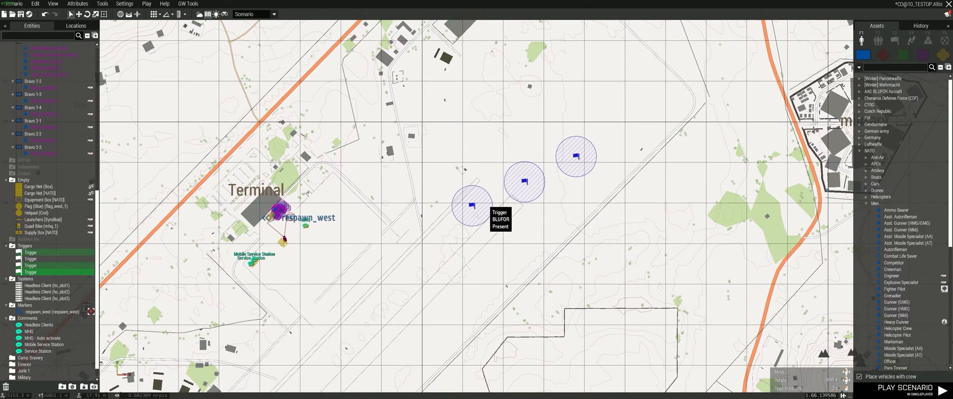
pyautogui.hotkey('alt', 'Tab')
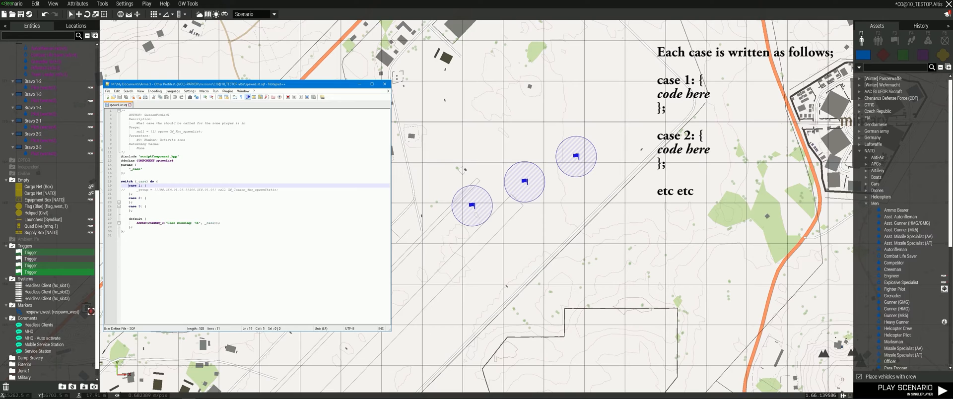
pyautogui.click(133, 198)
pyautogui.click(132, 206)
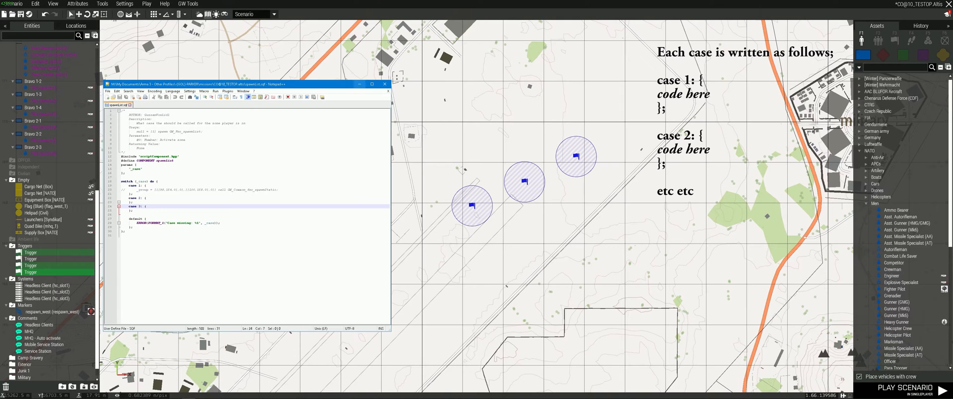
# Step: Return to the map and move the two trigger copies together across the highway, northwest of the Terminal
pyautogui.click(359, 84)
pyautogui.moveTo(505, 127); pyautogui.dragTo(584, 190)
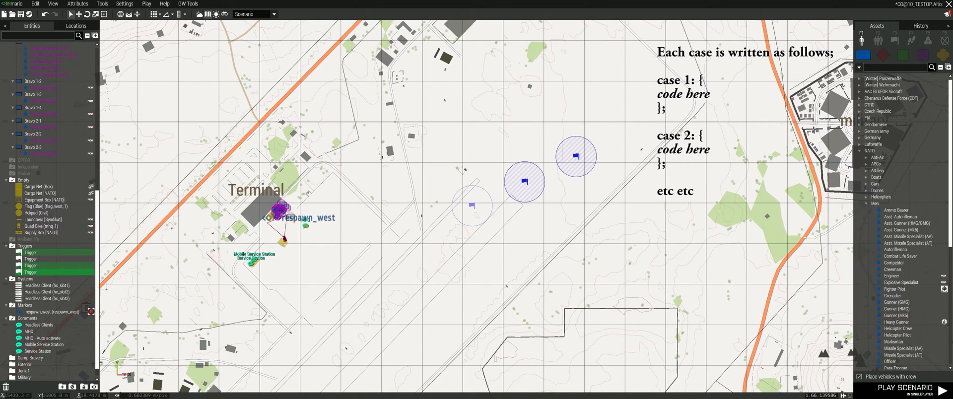
pyautogui.moveTo(576, 157); pyautogui.dragTo(261, 61)
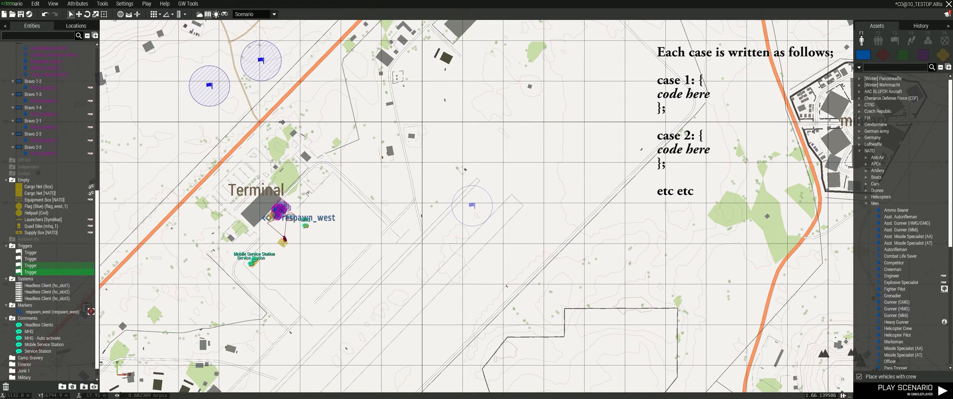
# Step: Move the original spawn trigger from the airfield to the small walled compound just west of Lakka
pyautogui.moveTo(472, 205); pyautogui.dragTo(412, 284)
pyautogui.moveTo(412, 284); pyautogui.dragTo(529, 138, button='right')
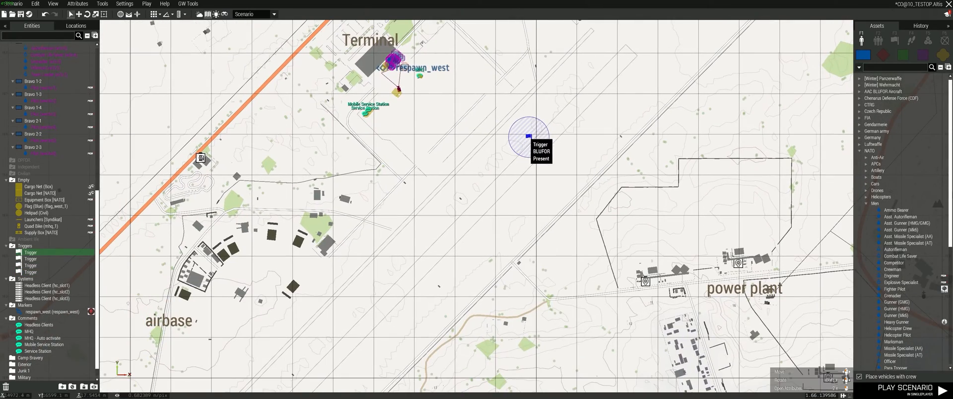
pyautogui.moveTo(528, 137); pyautogui.dragTo(463, 219)
pyautogui.scroll(-3, 449, 290)
pyautogui.moveTo(449, 290); pyautogui.dragTo(695, 206, button='right')
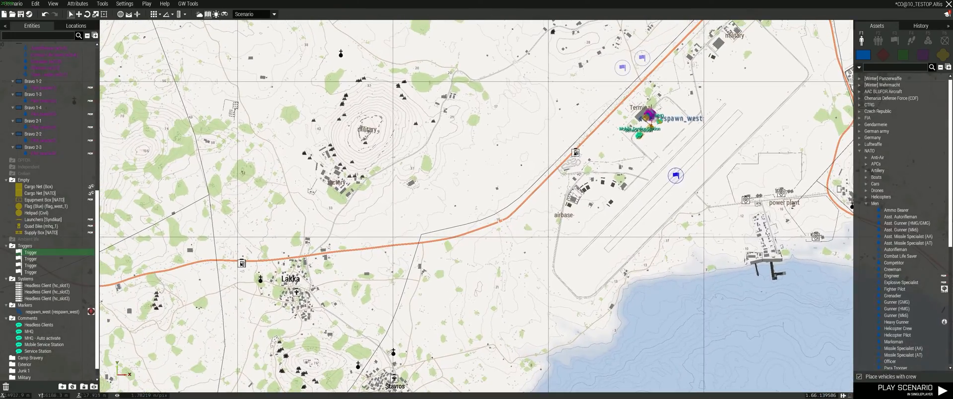
pyautogui.moveTo(675, 175)
pyautogui.mouseDown()
pyautogui.moveTo(350, 233)
pyautogui.moveTo(299, 287)
pyautogui.mouseUp()
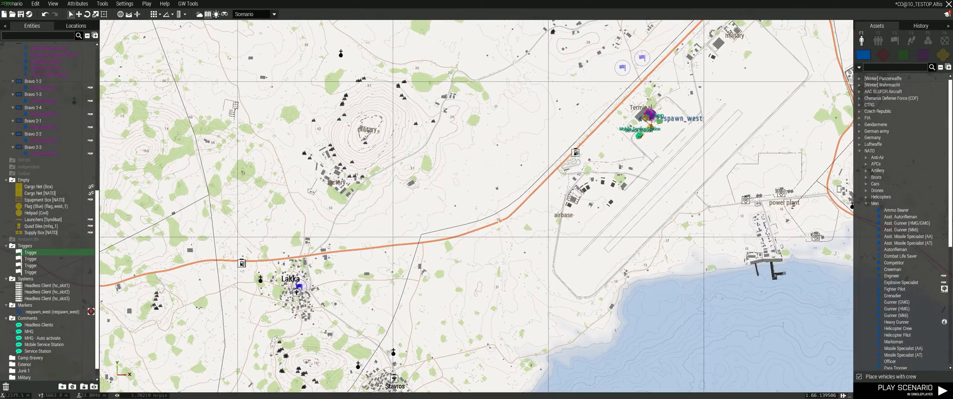
pyautogui.moveTo(298, 286); pyautogui.dragTo(426, 268, button='right')
pyautogui.scroll(5, 426, 268)
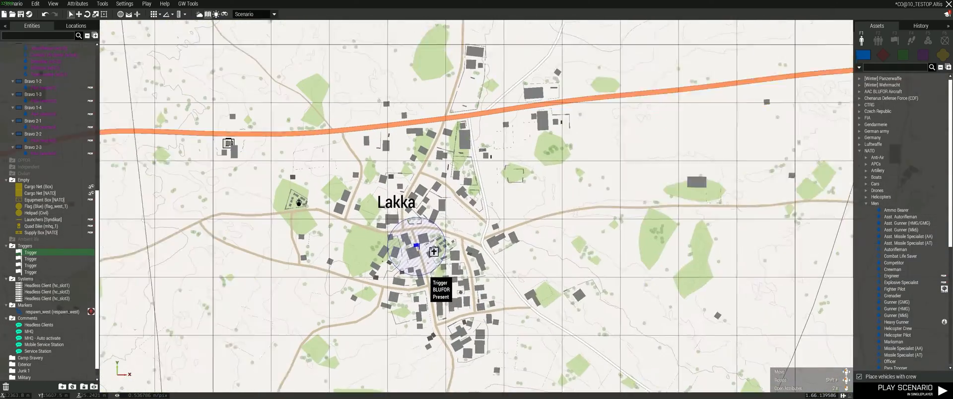
pyautogui.scroll(2, 426, 268)
pyautogui.moveTo(426, 268); pyautogui.dragTo(272, 219)
# Step: Move the 1-1 Alpha rifleman (w1a2) from the squads at respawn_west to the roadside station southwest of the Terminal
pyautogui.scroll(-5, 313, 226)
pyautogui.moveTo(691, 67); pyautogui.dragTo(441, 208, button='right')
pyautogui.scroll(5, 441, 207)
pyautogui.scroll(5, 441, 167)
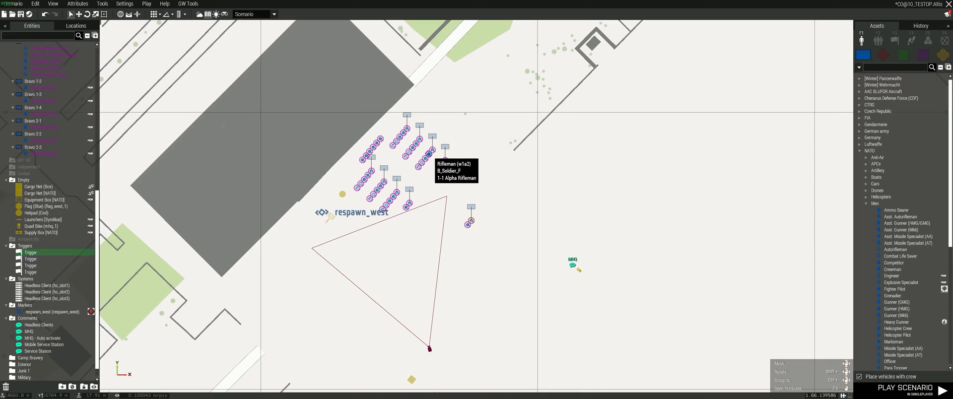
pyautogui.moveTo(429, 154); pyautogui.dragTo(328, 326)
pyautogui.scroll(-5, 343, 346)
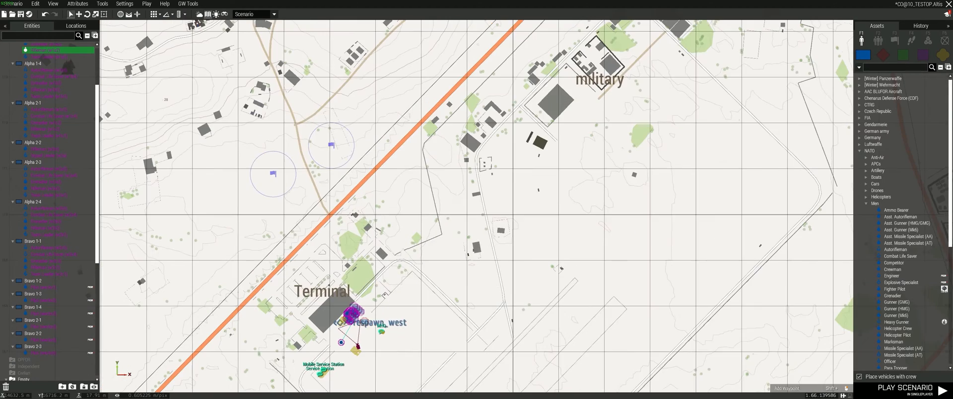
pyautogui.moveTo(343, 344); pyautogui.dragTo(383, 242, button='right')
pyautogui.moveTo(382, 241); pyautogui.dragTo(175, 322)
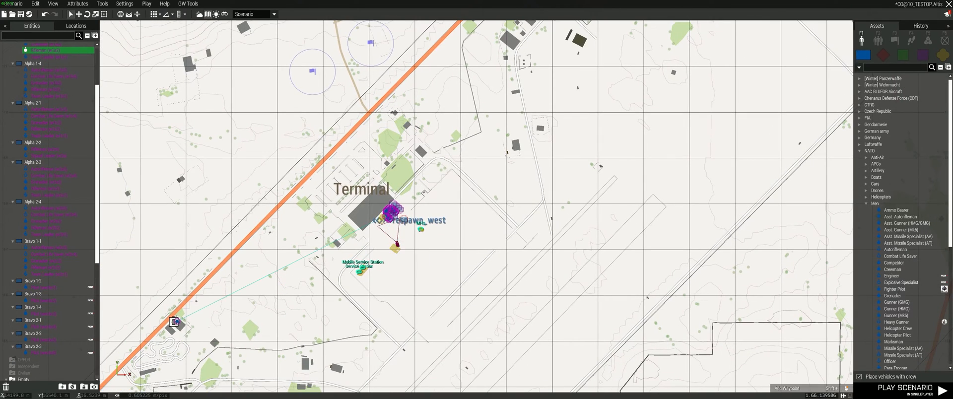
# Step: Move the same rifleman onto the road at the western edge of the spawn trigger near Lakka
pyautogui.scroll(-10, 286, 330)
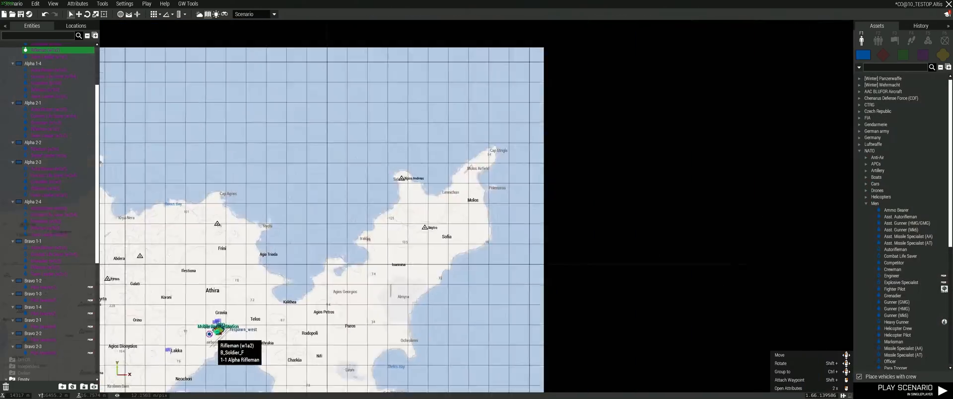
pyautogui.scroll(10, 278, 340)
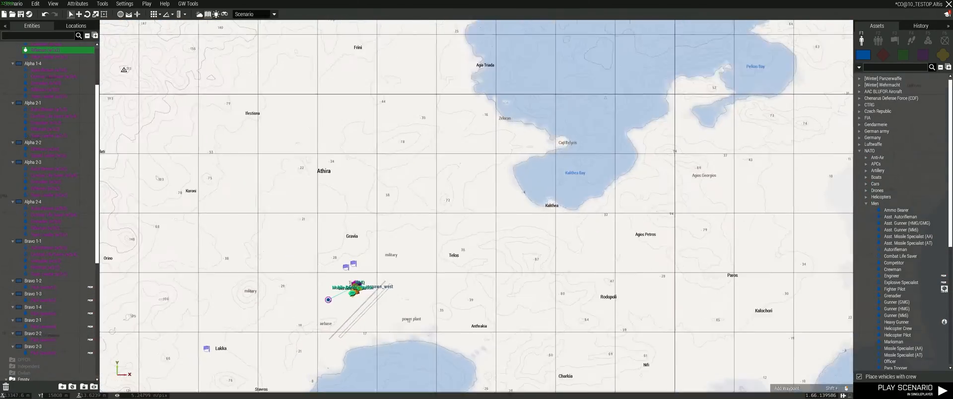
pyautogui.moveTo(350, 282); pyautogui.dragTo(165, 354)
pyautogui.scroll(10, 166, 356)
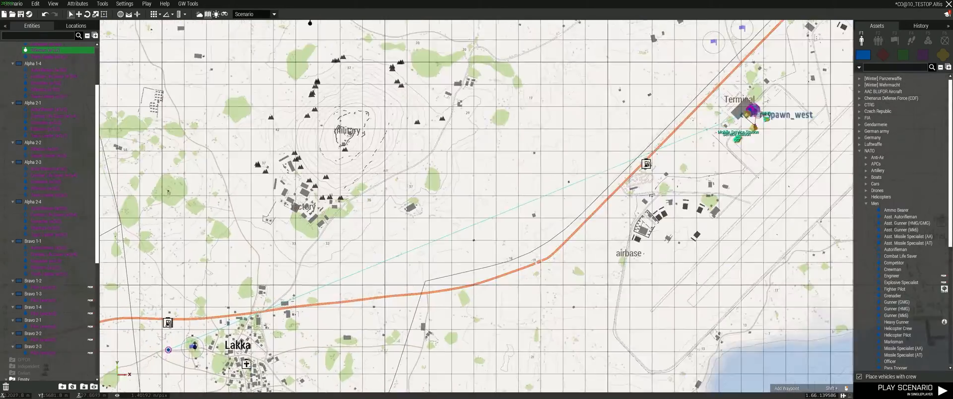
pyautogui.scroll(2, 179, 356)
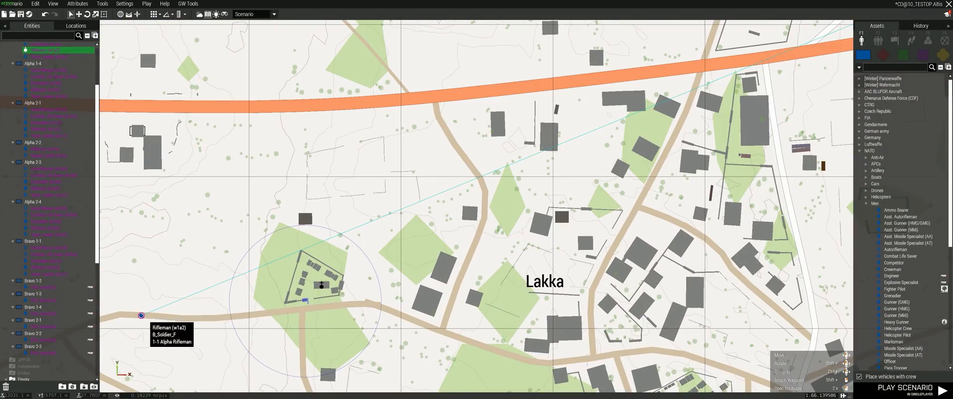
pyautogui.moveTo(141, 316); pyautogui.dragTo(256, 317)
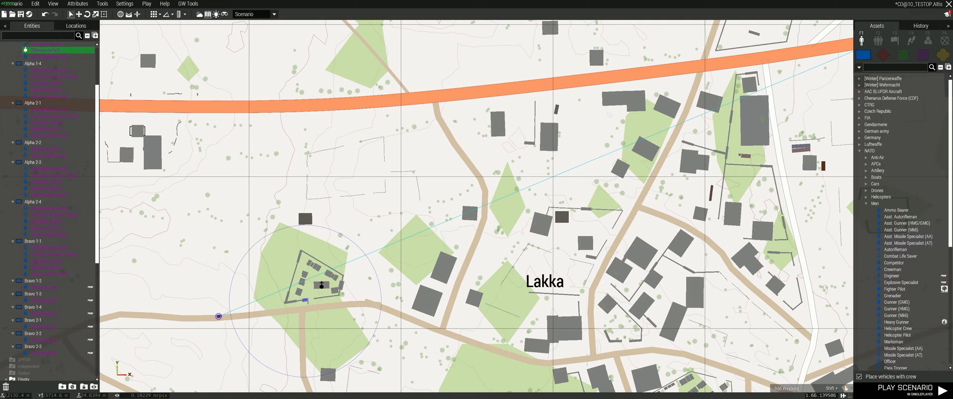
# Step: Nudge the spawn trigger slightly south so it centres on the road junction below the walled compound
pyautogui.moveTo(306, 301); pyautogui.dragTo(306, 309)
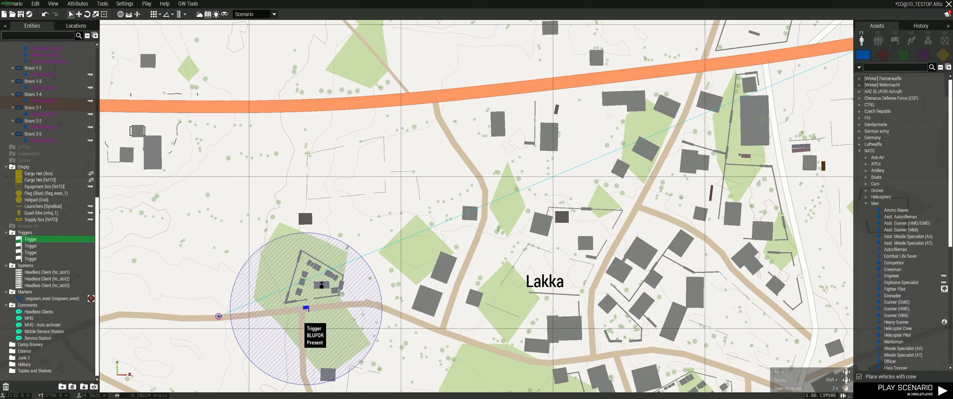
pyautogui.moveTo(462, 322); pyautogui.dragTo(367, 246, button='right')
pyautogui.scroll(1, 367, 247)
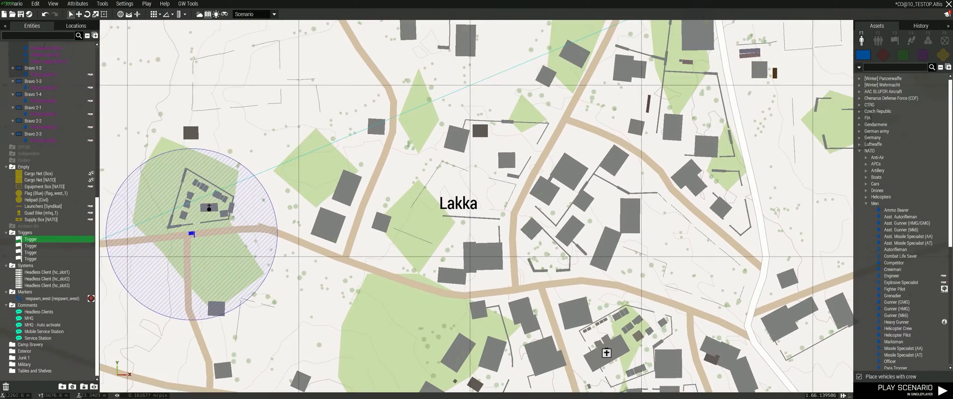
pyautogui.scroll(-3, 412, 306)
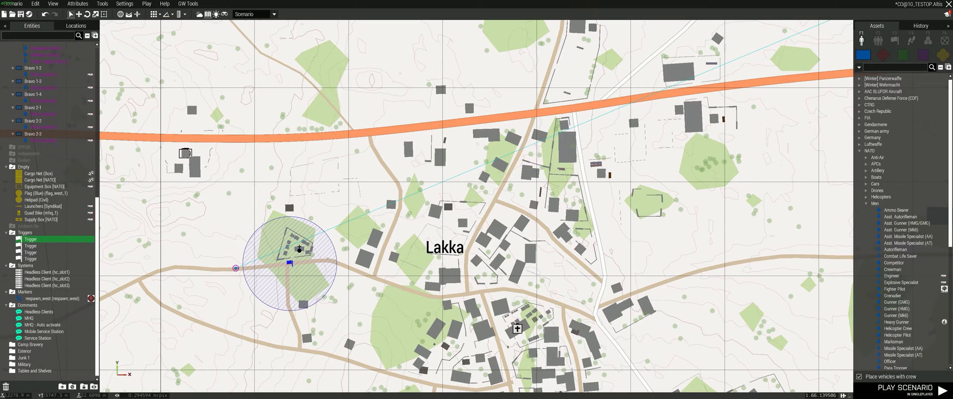
pyautogui.moveTo(288, 199); pyautogui.dragTo(269, 139, button='right')
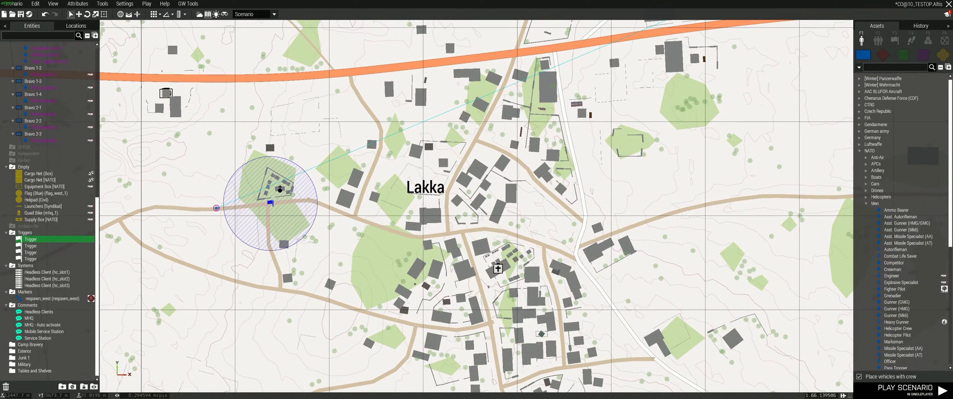
# Step: Search the empty objects for "sandbags" and place two Sandbags across the road at the junction southwest of Lakka
pyautogui.click(942, 55)
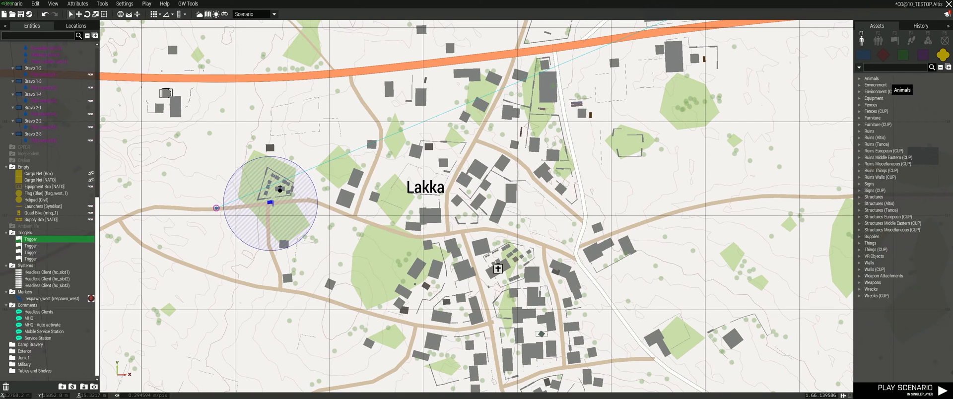
pyautogui.write('sand')
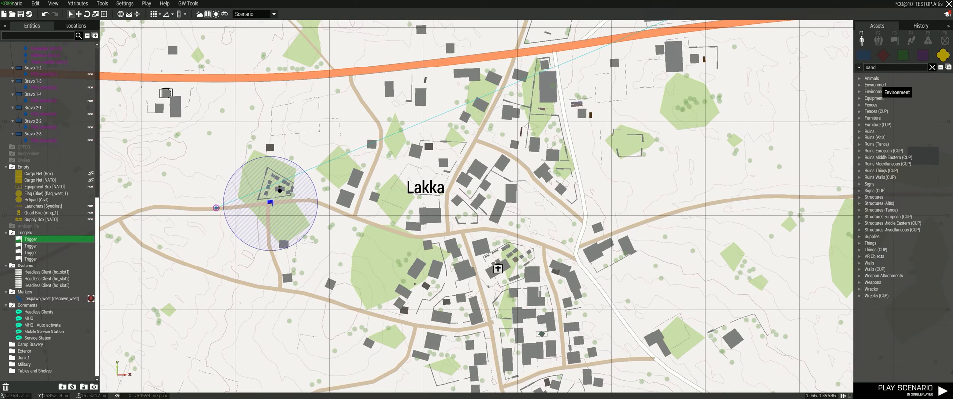
pyautogui.write('bags')
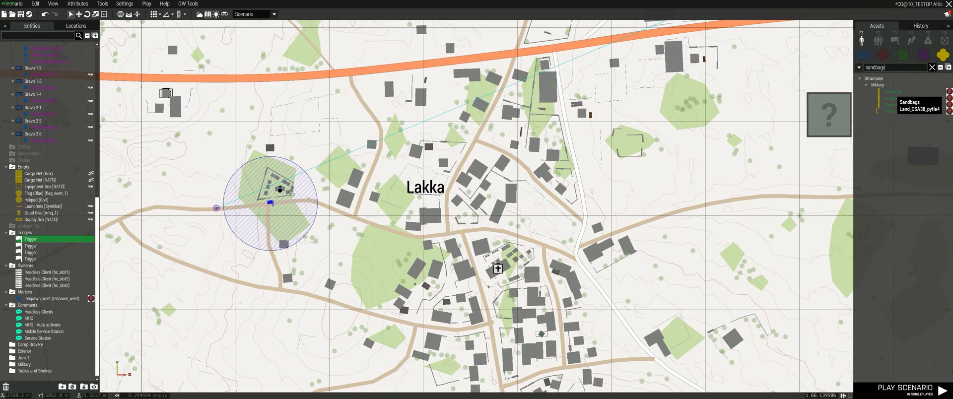
pyautogui.click(893, 91)
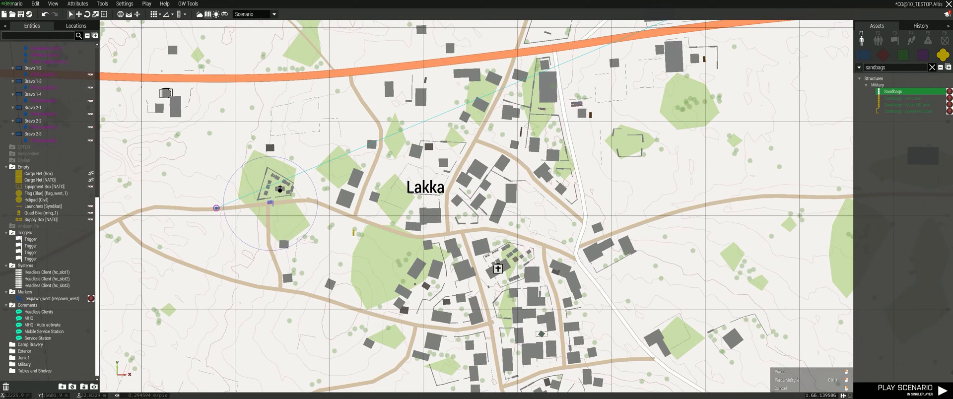
pyautogui.press('m')
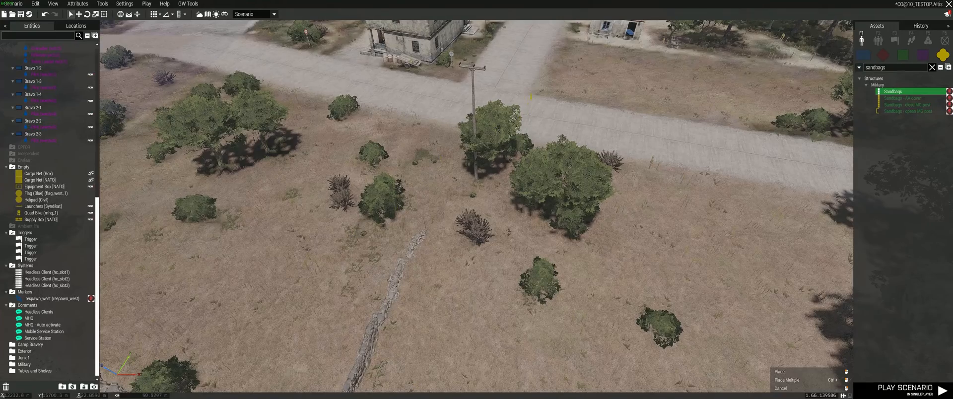
pyautogui.click(436, 162)
pyautogui.scroll(5, 436, 162)
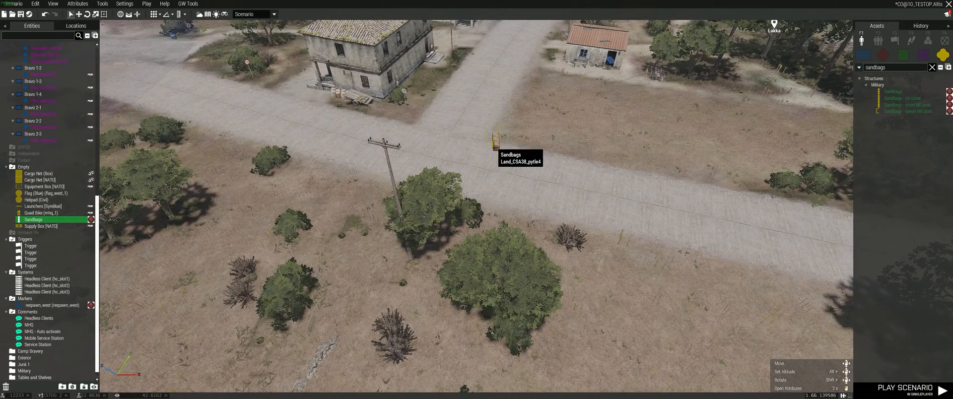
pyautogui.click(488, 191)
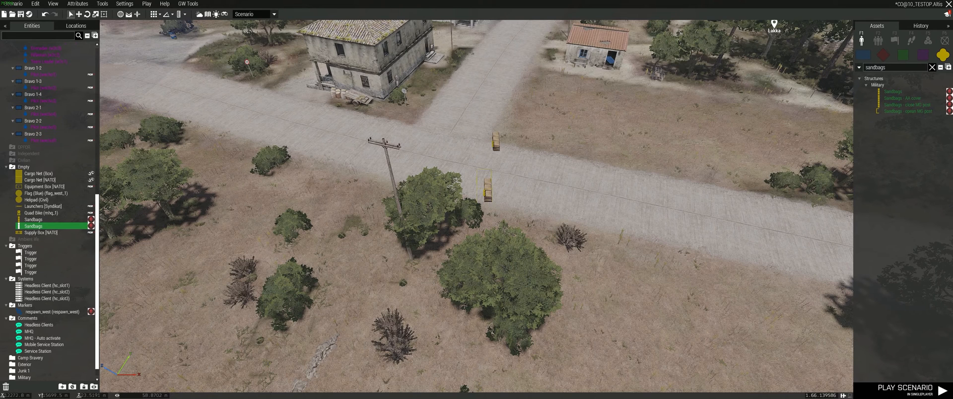
# Step: Search the objects for "bunker", place a Bunker (Small) beside the sandbags and rotate it
pyautogui.moveTo(886, 67); pyautogui.dragTo(861, 68)
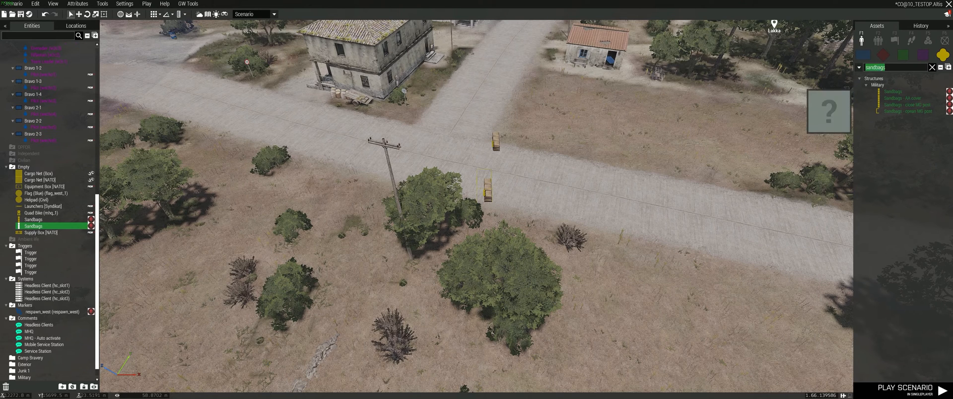
pyautogui.write('bunker')
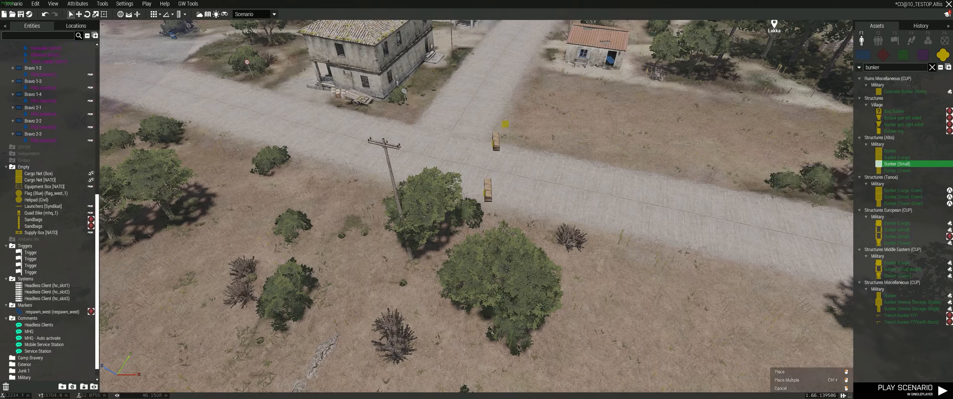
pyautogui.click(507, 120)
pyautogui.keyDown('shift'); pyautogui.moveTo(506, 118); pyautogui.dragTo(589, 110); pyautogui.keyUp('shift')
pyautogui.moveTo(589, 110); pyautogui.dragTo(719, 113, button='right')
pyautogui.press('a')
pyautogui.press('m')
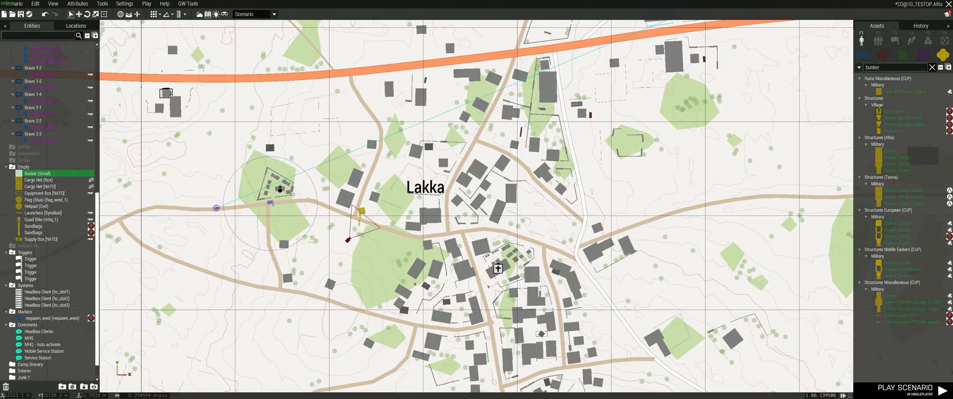
# Step: Select the small bunker and both sandbags on the map and copy them as Objects code with GW Tools
pyautogui.scroll(4, 368, 223)
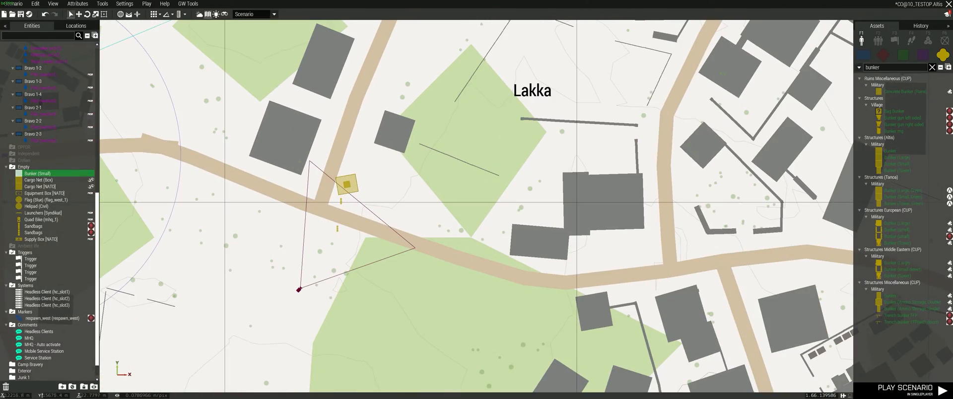
pyautogui.moveTo(299, 291); pyautogui.dragTo(233, 338)
pyautogui.moveTo(358, 249); pyautogui.dragTo(453, 218, button='right')
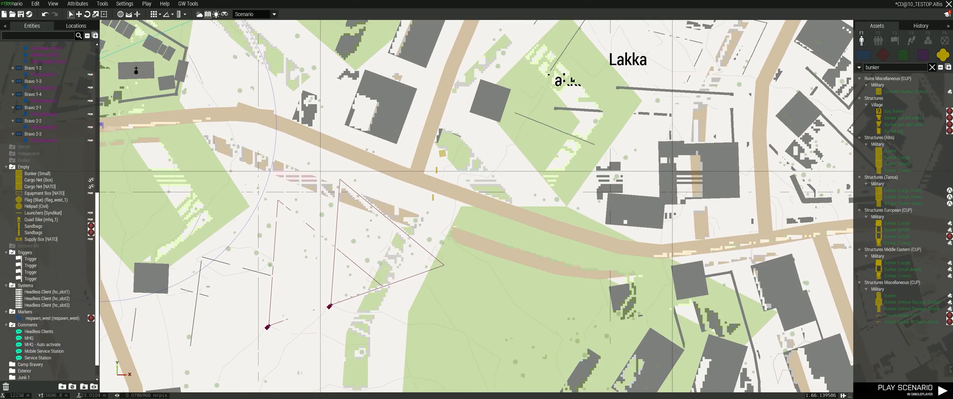
pyautogui.moveTo(412, 135); pyautogui.dragTo(452, 212)
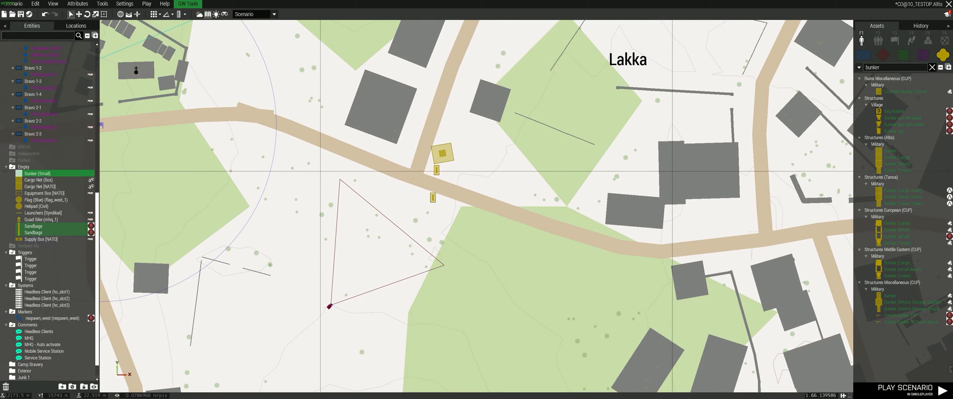
pyautogui.click(188, 3)
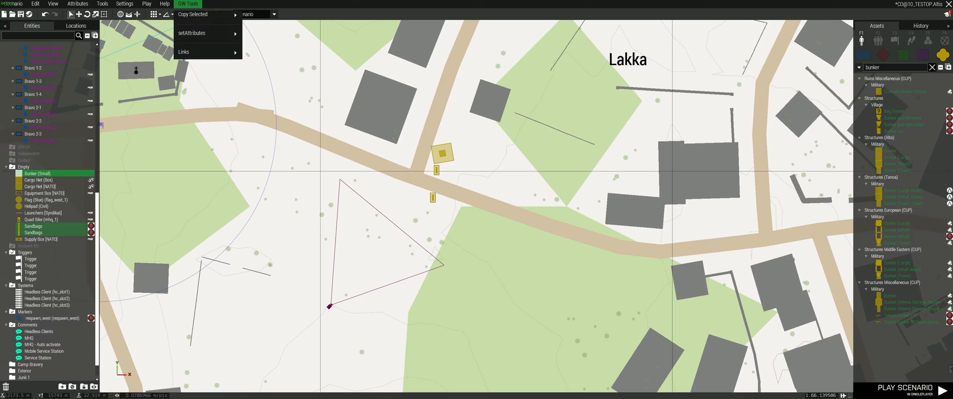
pyautogui.moveTo(198, 15)
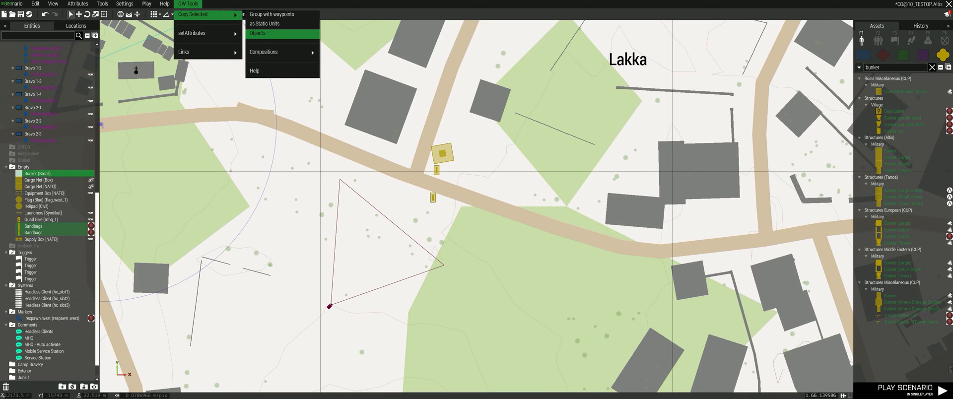
pyautogui.click(278, 34)
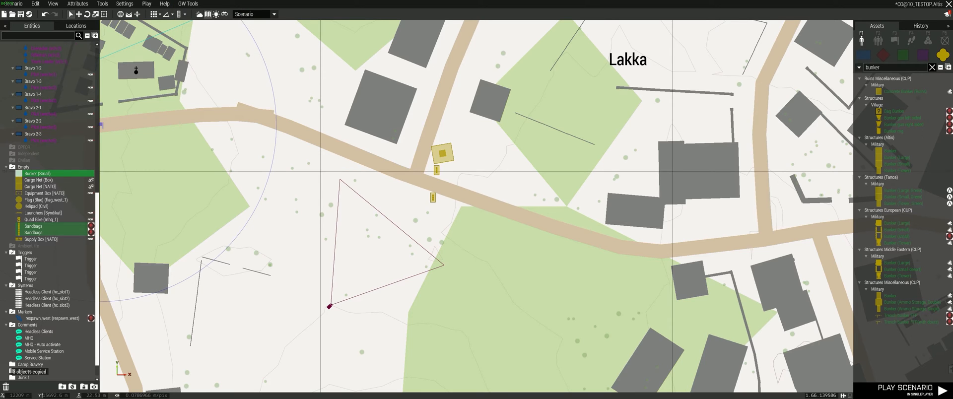
pyautogui.scroll(-1, 332, 307)
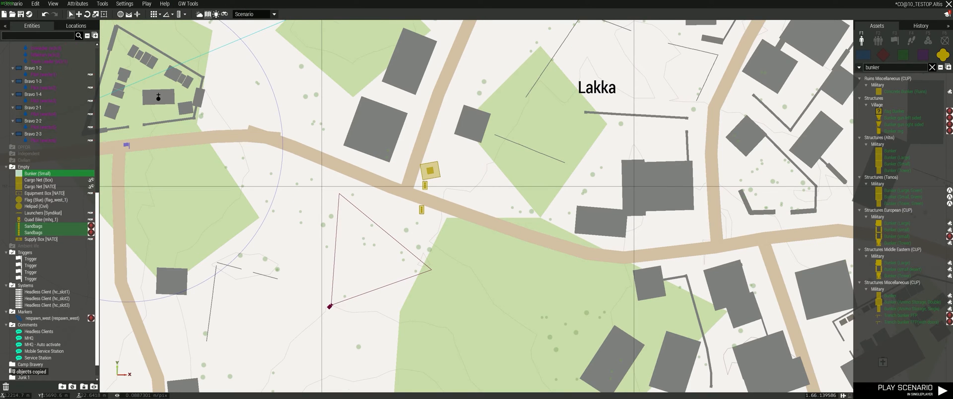
# Step: Switch to spawnList.sqf in Notepad++ and replace the code line in case 1 with the copied objects code
pyautogui.hotkey('alt', 'Tab')
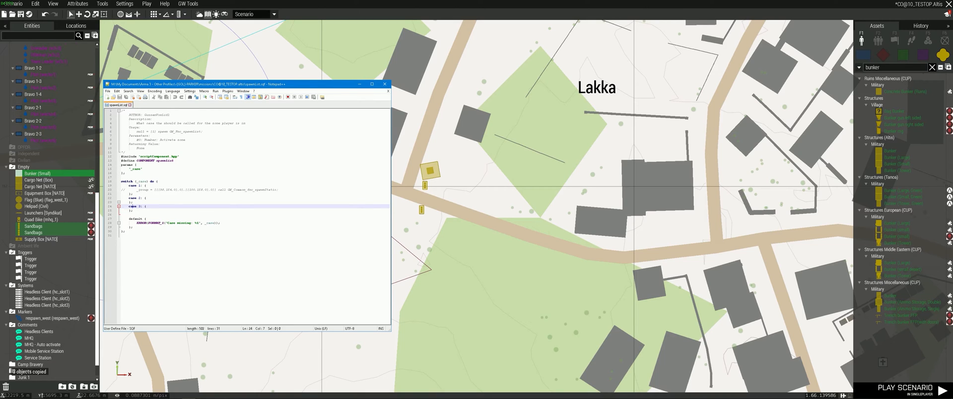
pyautogui.moveTo(120, 190); pyautogui.dragTo(279, 190)
pyautogui.press('Delete')
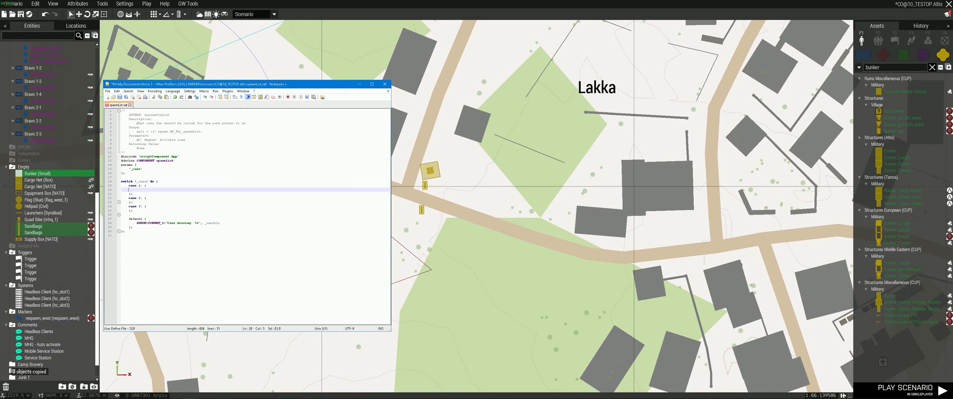
pyautogui.hotkey('ctrl', 'v')
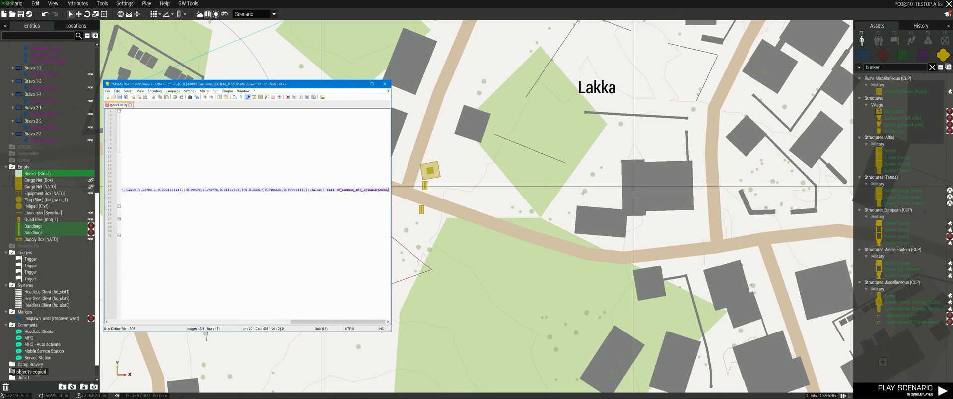
pyautogui.moveTo(339, 321); pyautogui.dragTo(157, 321)
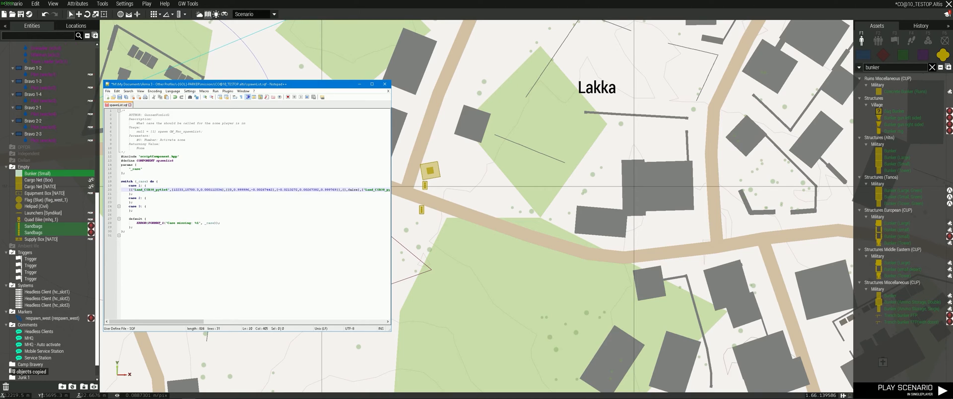
pyautogui.moveTo(157, 322); pyautogui.dragTo(215, 321)
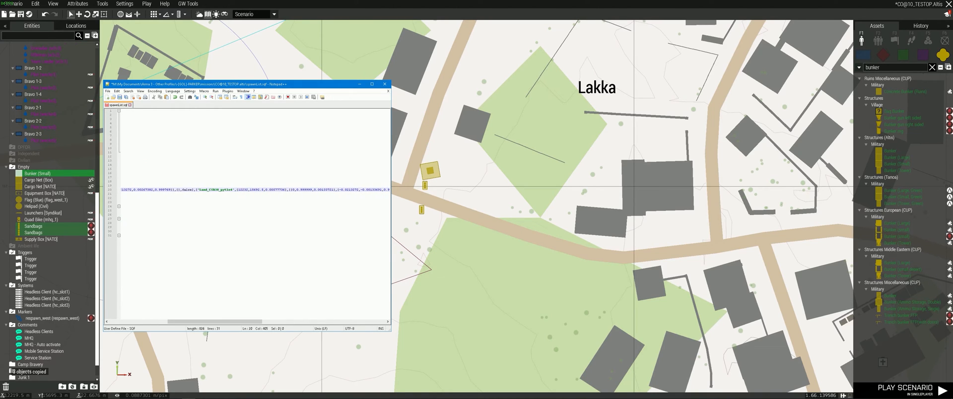
pyautogui.moveTo(214, 321); pyautogui.dragTo(156, 322)
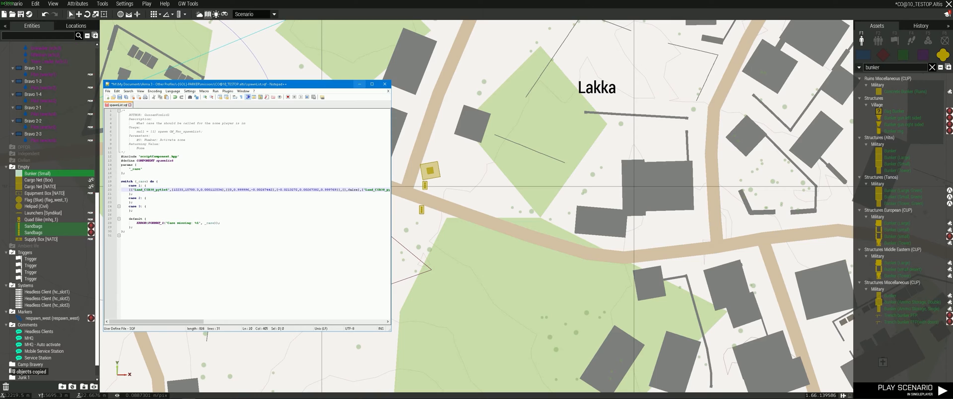
pyautogui.click(359, 84)
# Step: Back in the editor, place a crewed OPFOR CSAT KamAZ Transport on the road south of the Lakka label
pyautogui.click(463, 275)
pyautogui.scroll(-5, 459, 276)
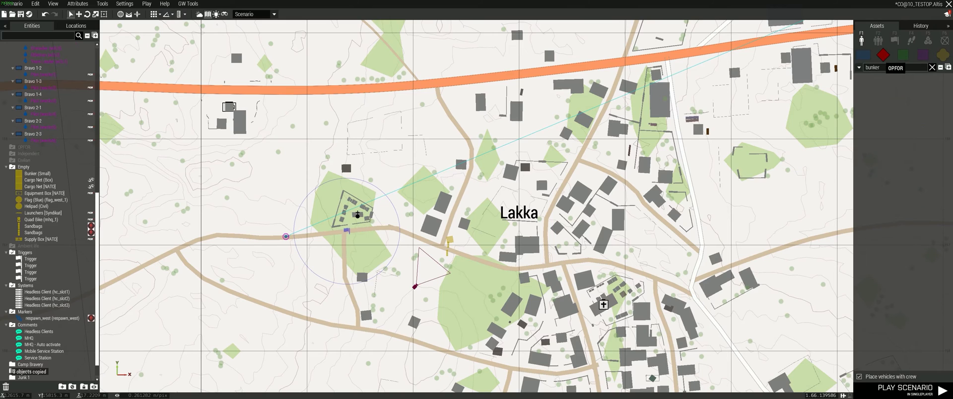
pyautogui.click(878, 40)
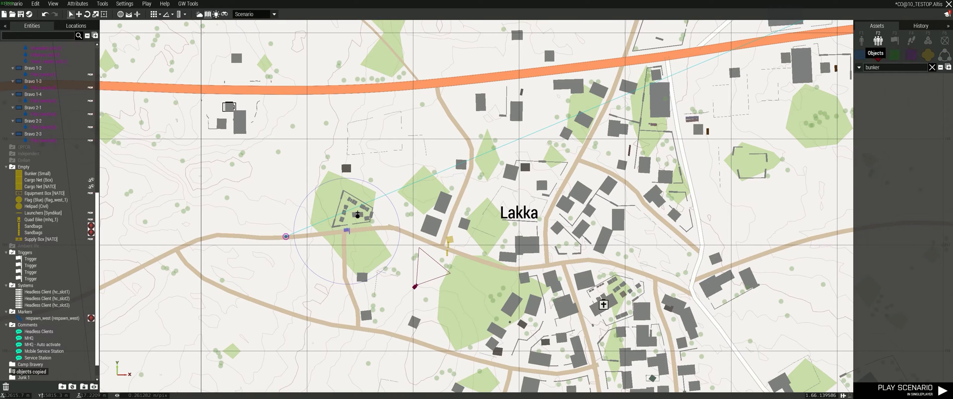
pyautogui.click(862, 39)
pyautogui.doubleClick(869, 68)
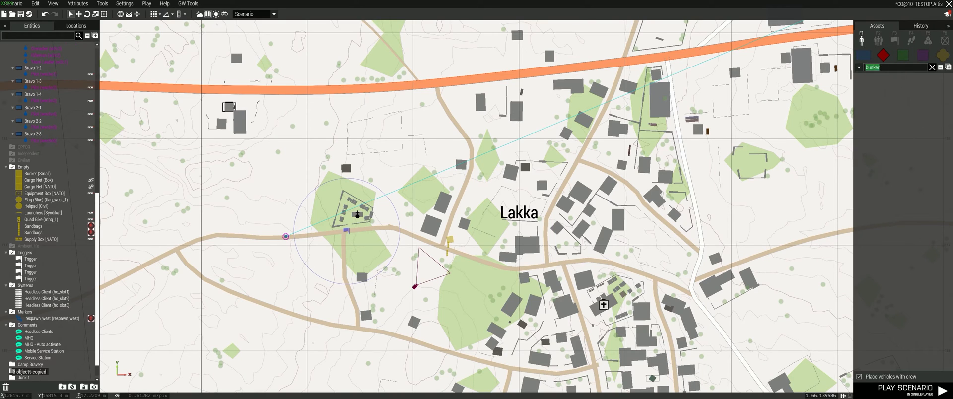
pyautogui.click(932, 67)
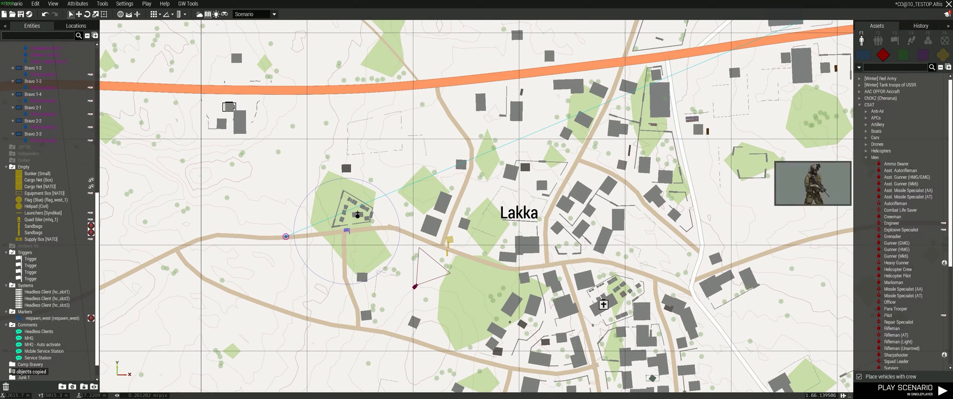
pyautogui.click(866, 137)
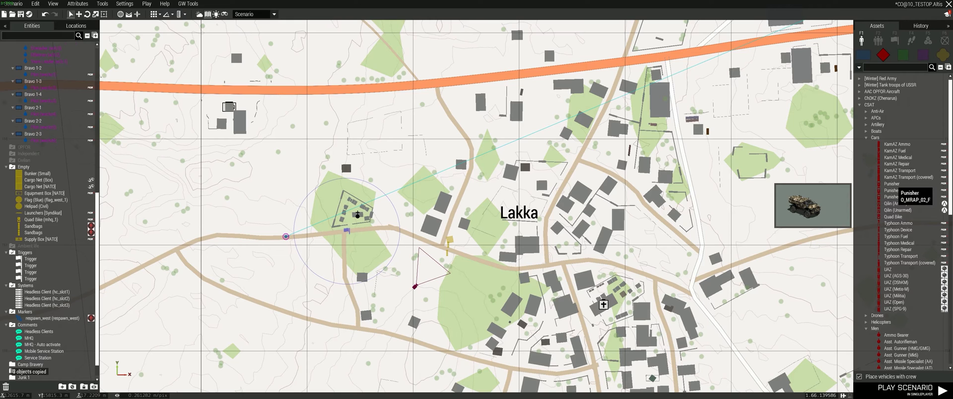
pyautogui.click(899, 170)
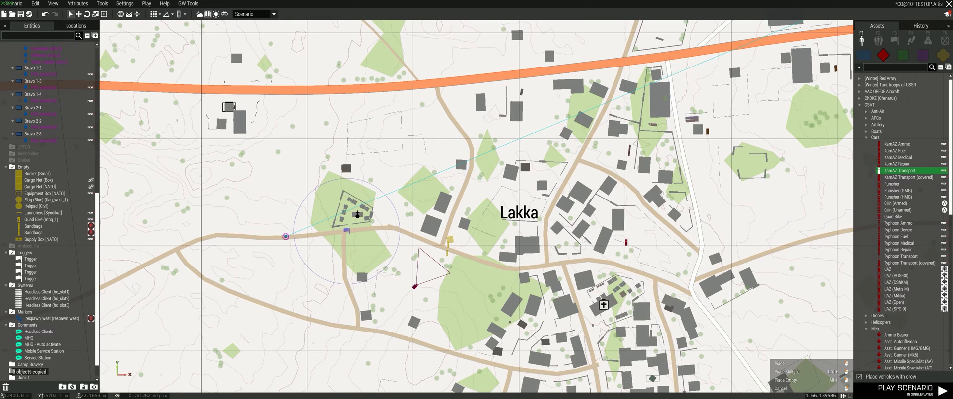
pyautogui.scroll(4, 546, 265)
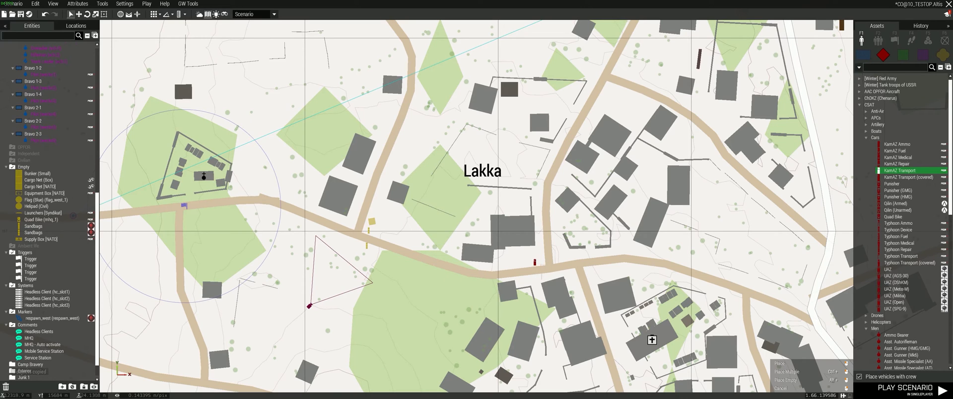
pyautogui.click(535, 262)
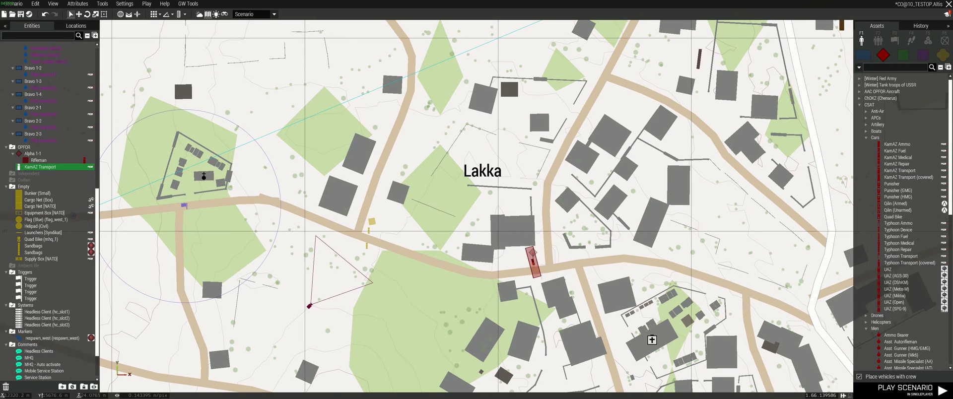
# Step: Check the KamAZ Transport in the 3D view, select it on the map and copy it as Static Units with GW Tools
pyautogui.press('m')
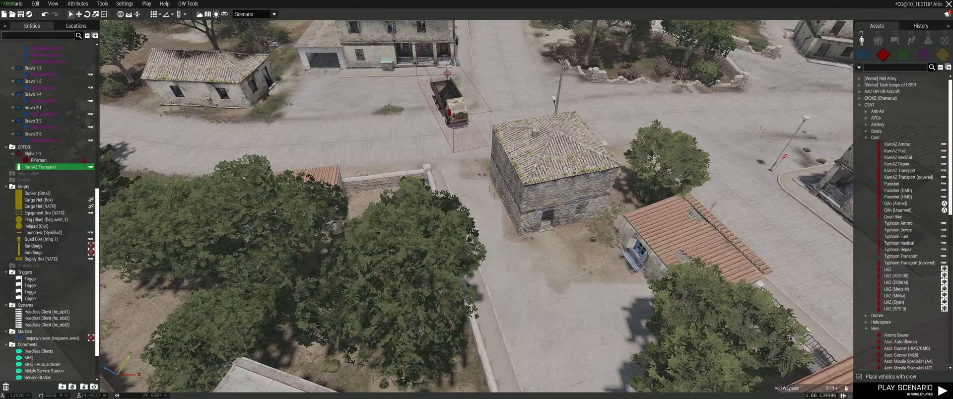
pyautogui.press('w')
pyautogui.press('a')
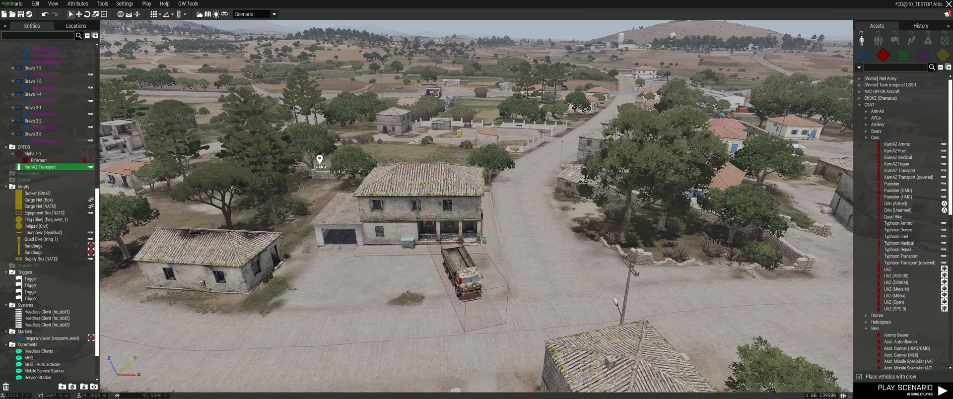
pyautogui.press('a')
pyautogui.press('m')
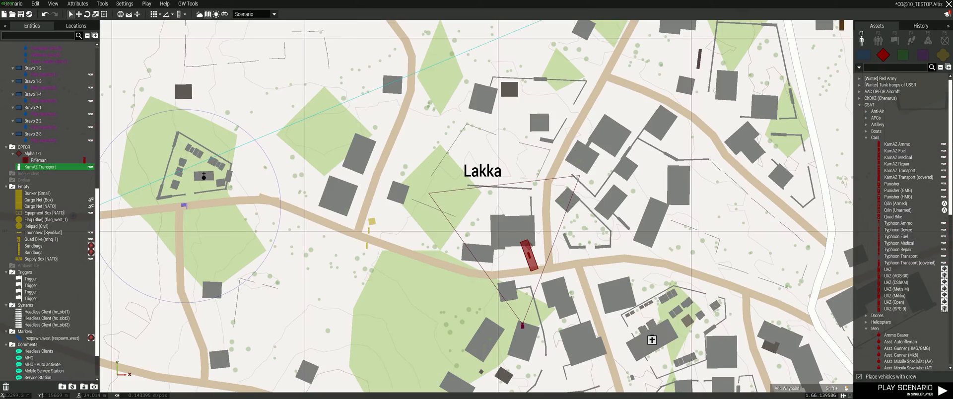
pyautogui.moveTo(522, 326); pyautogui.dragTo(425, 338)
pyautogui.moveTo(506, 227); pyautogui.dragTo(539, 272)
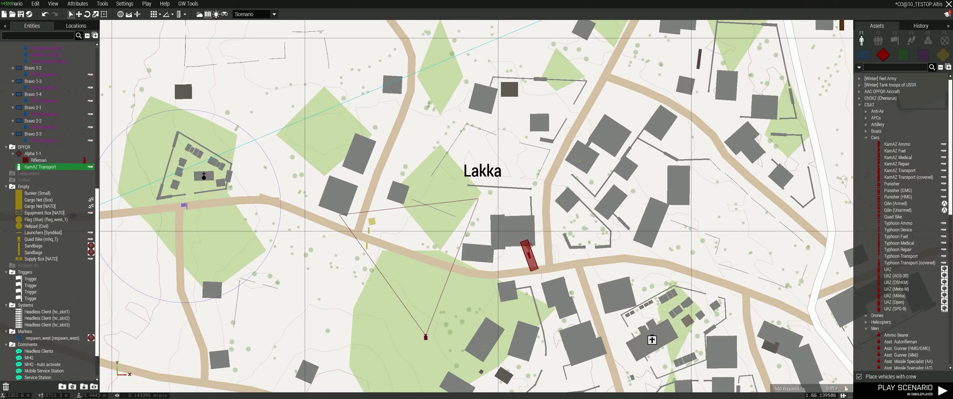
pyautogui.click(187, 4)
pyautogui.moveTo(199, 15)
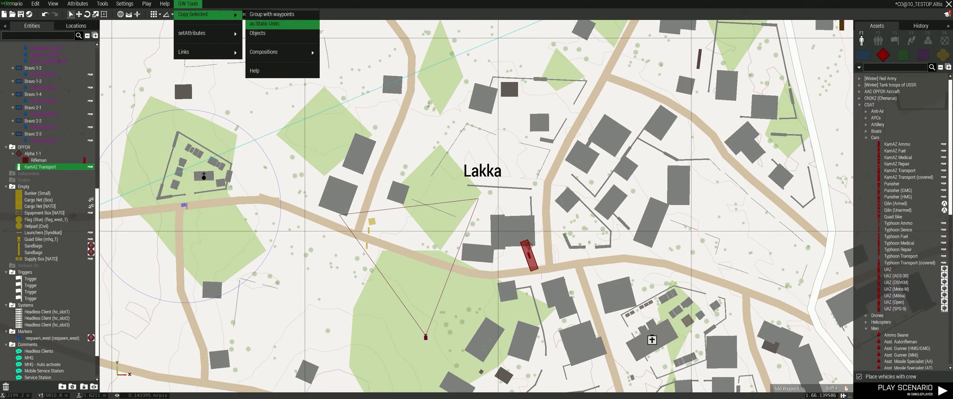
pyautogui.click(266, 24)
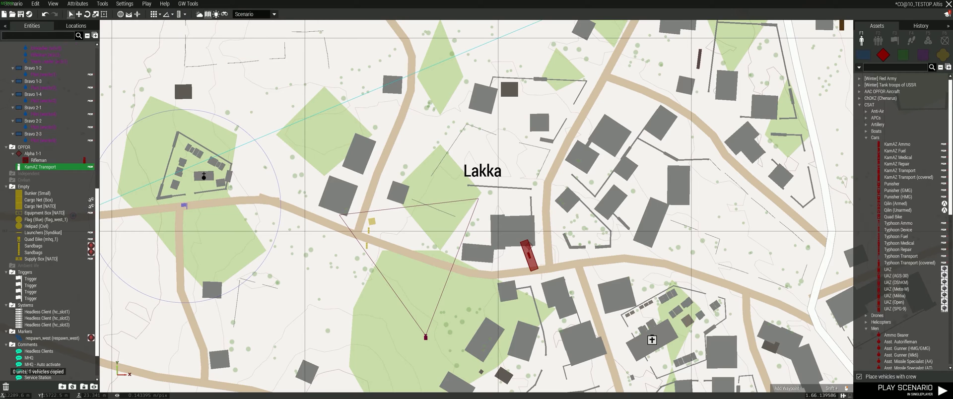
# Step: Switch to spawnList.sqf in Notepad++ and paste the copied transport code on a new line beneath the objects code in case 1
pyautogui.hotkey('alt', 'Tab')
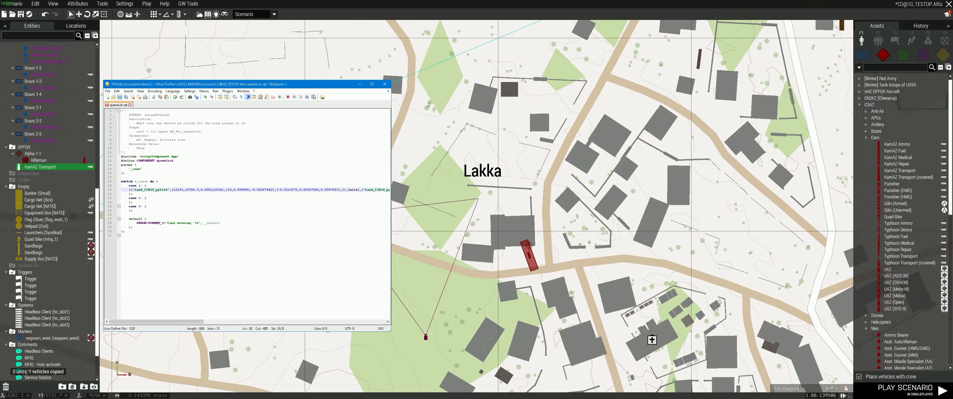
pyautogui.click(129, 193)
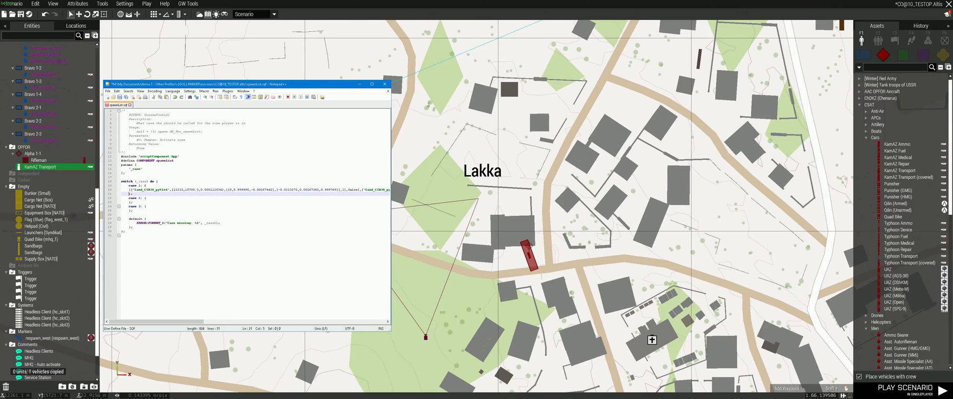
pyautogui.press('Return')
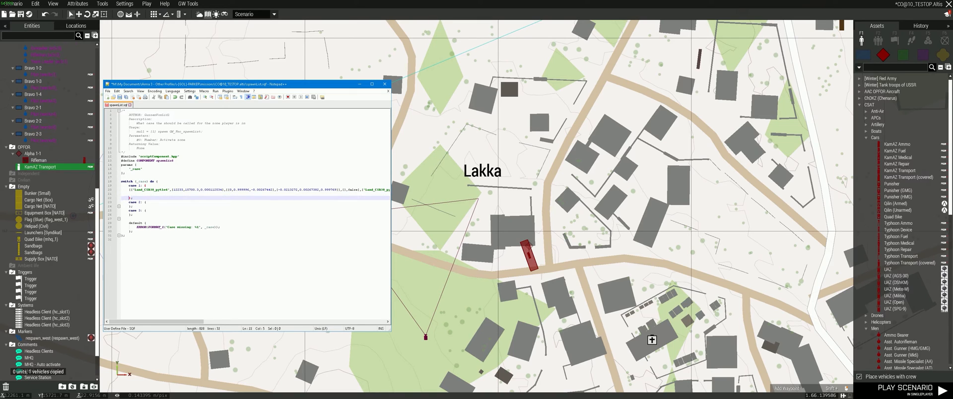
pyautogui.press('Up')
pyautogui.hotkey('ctrl', 'v')
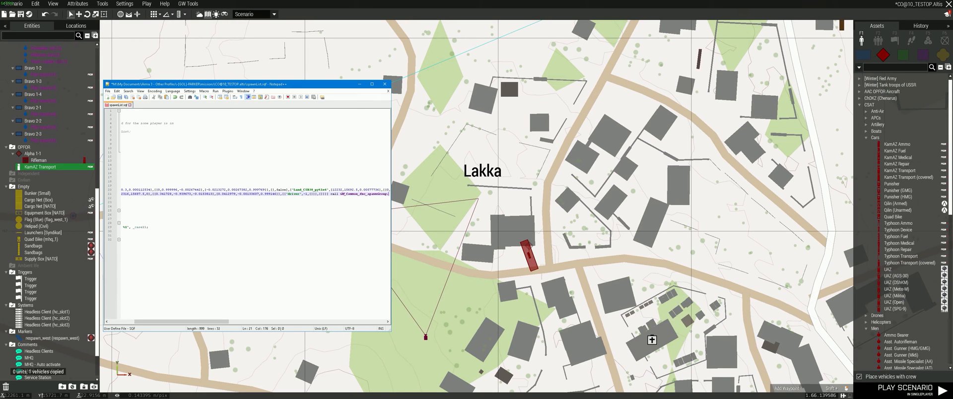
pyautogui.press('Return')
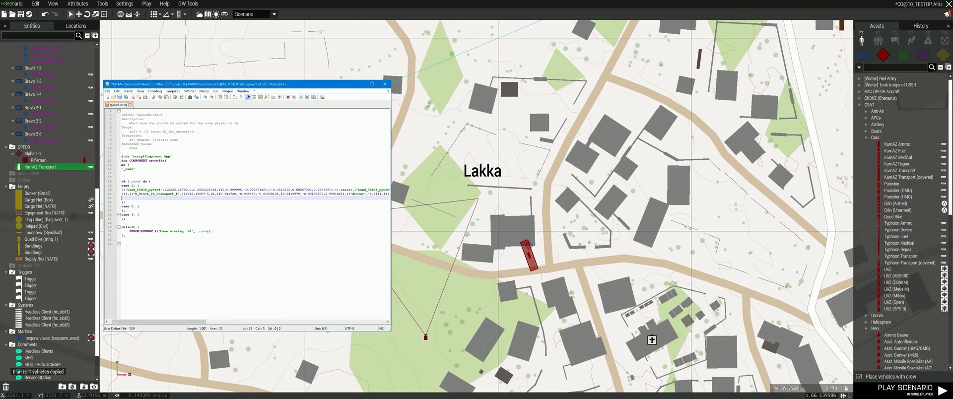
# Step: Switch back to the Arma 3 editor and place an OPFOR CSAT Survivor from the Men category at the road junction southeast of Lakka
pyautogui.hotkey('alt', 'Tab')
pyautogui.scroll(-3, 438, 223)
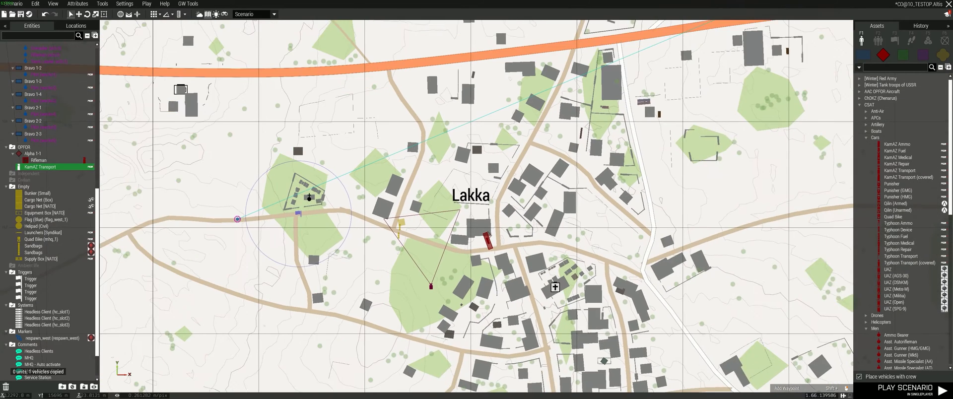
pyautogui.scroll(1, 463, 232)
pyautogui.moveTo(598, 244); pyautogui.dragTo(512, 235, button='right')
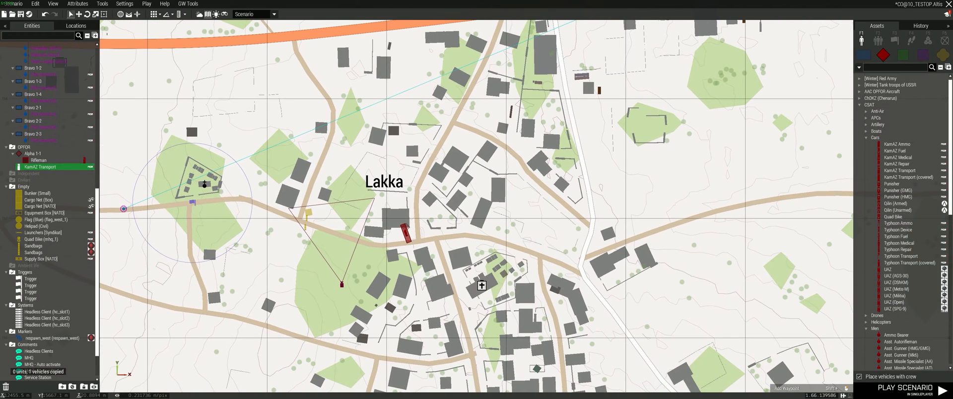
pyautogui.click(578, 268)
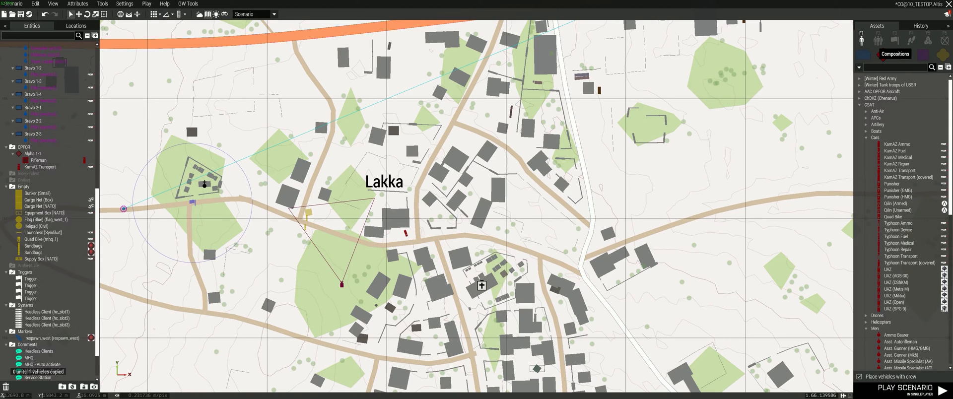
pyautogui.click(866, 137)
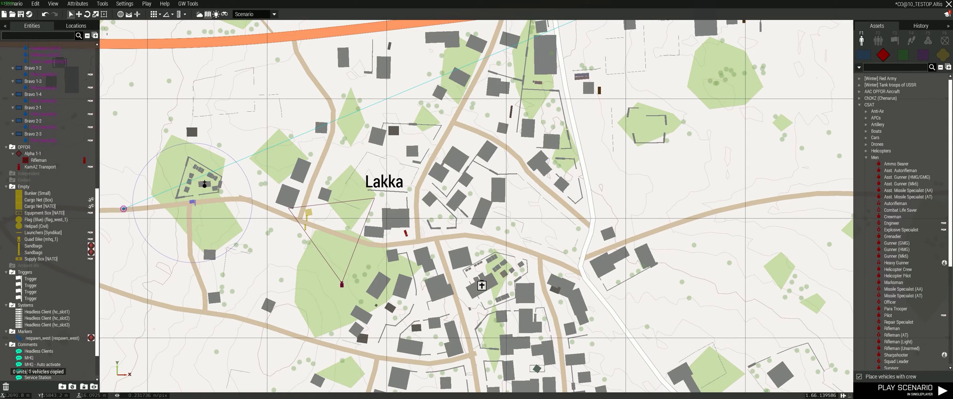
pyautogui.click(866, 157)
pyautogui.click(860, 105)
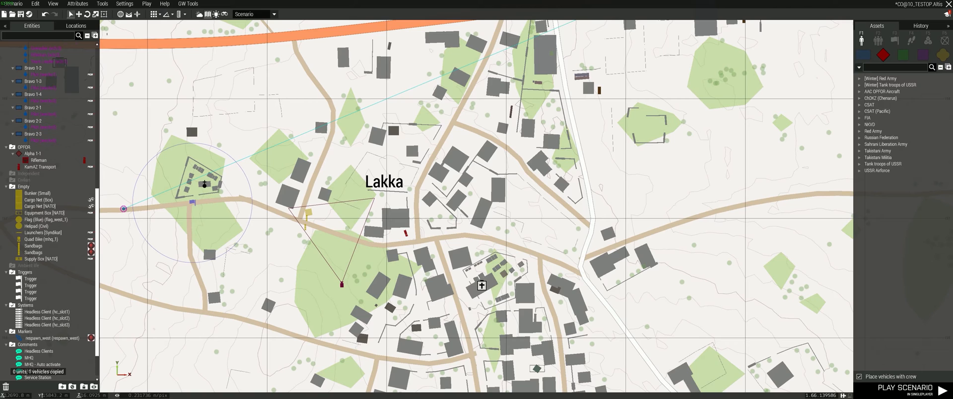
pyautogui.click(859, 105)
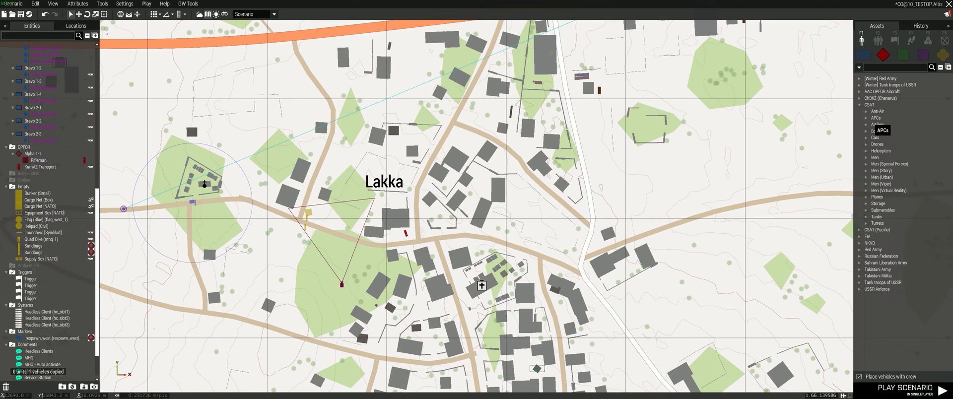
pyautogui.click(875, 157)
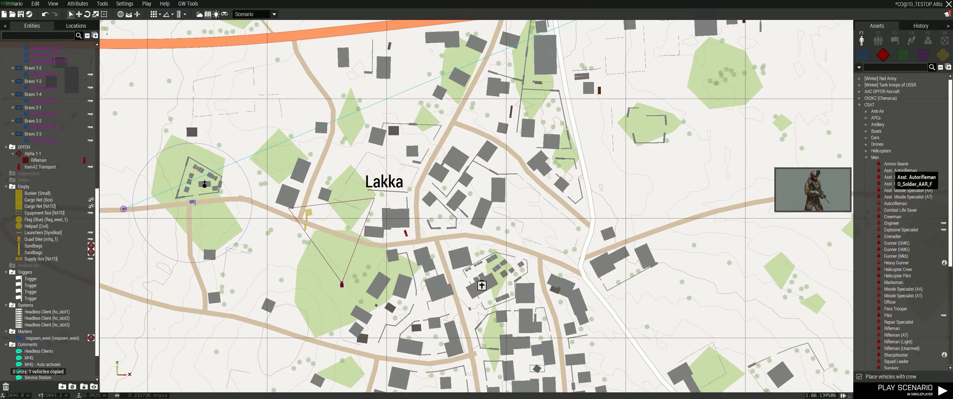
pyautogui.scroll(-5, 903, 317)
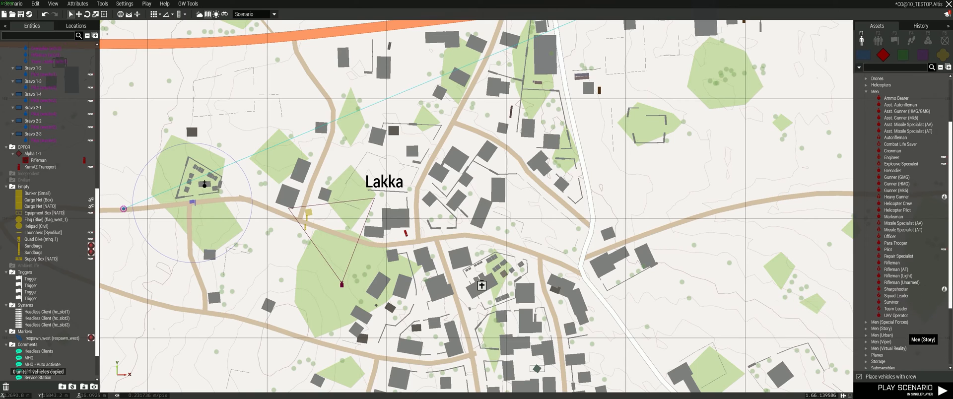
pyautogui.click(892, 302)
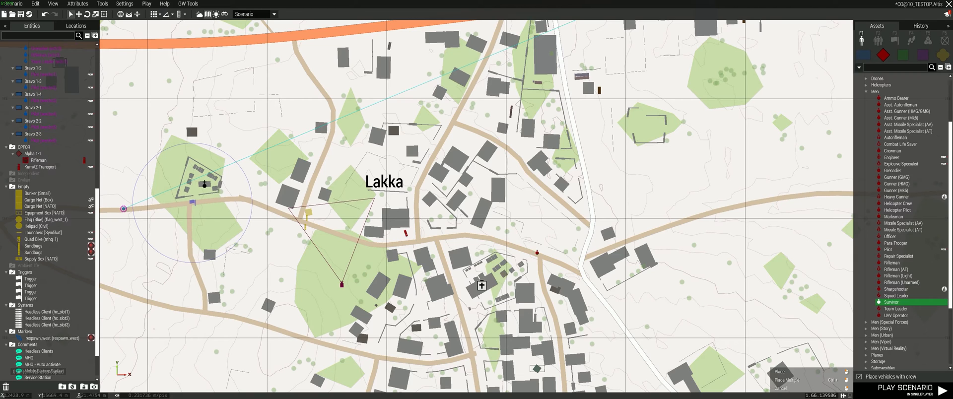
pyautogui.click(579, 271)
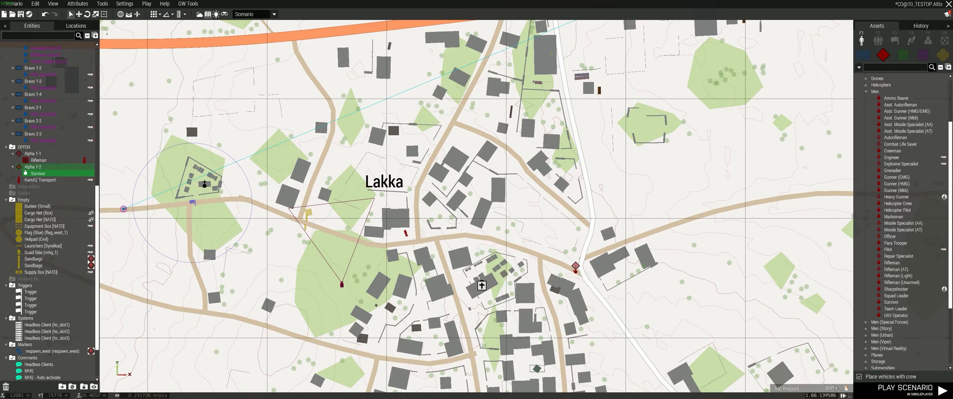
# Step: Give the Survivor's group five MOVE waypoints running west along the road towards the KamAZ Transport
pyautogui.click(912, 40)
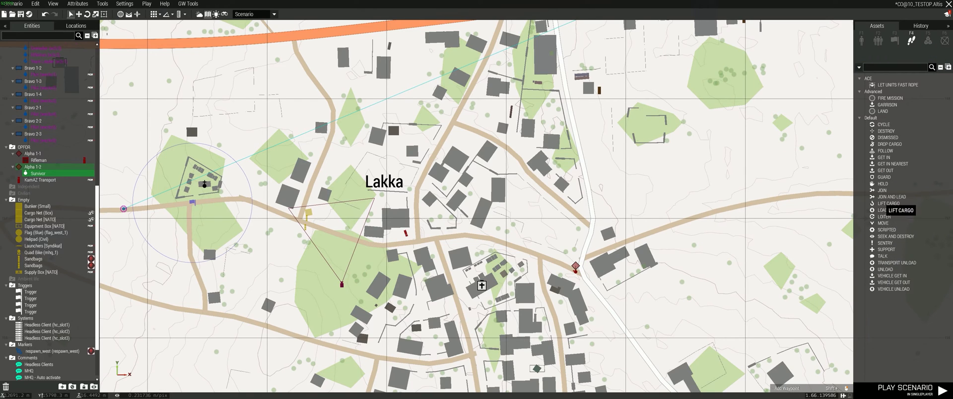
pyautogui.click(884, 222)
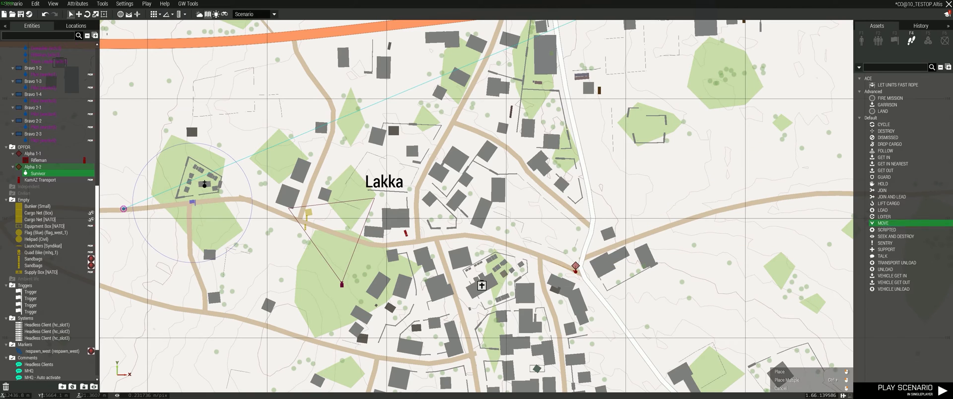
pyautogui.click(546, 257)
pyautogui.click(488, 237)
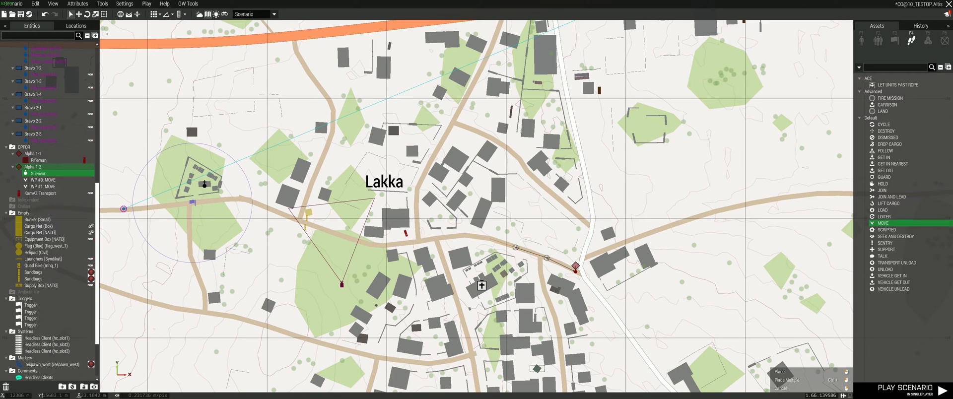
pyautogui.click(457, 233)
pyautogui.click(427, 238)
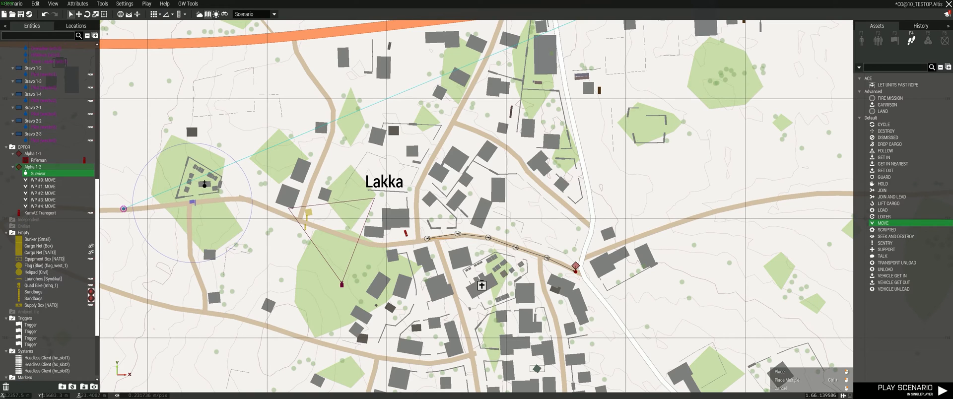
# Step: Add MOVE waypoints leading back east along the same road and move waypoint #8 beside the Survivor
pyautogui.click(456, 238)
pyautogui.click(486, 242)
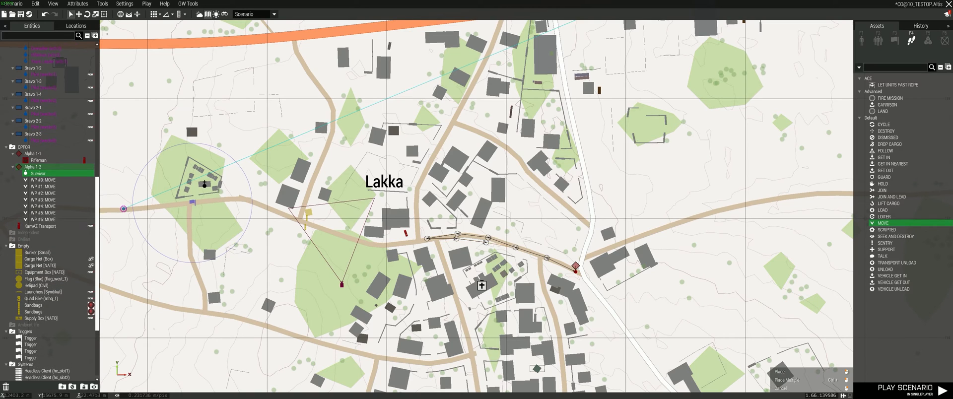
pyautogui.click(515, 250)
pyautogui.click(544, 262)
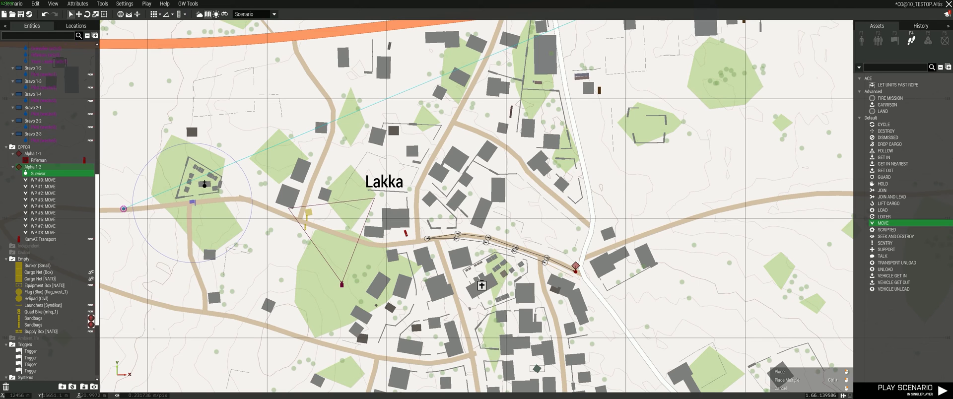
pyautogui.click(576, 271)
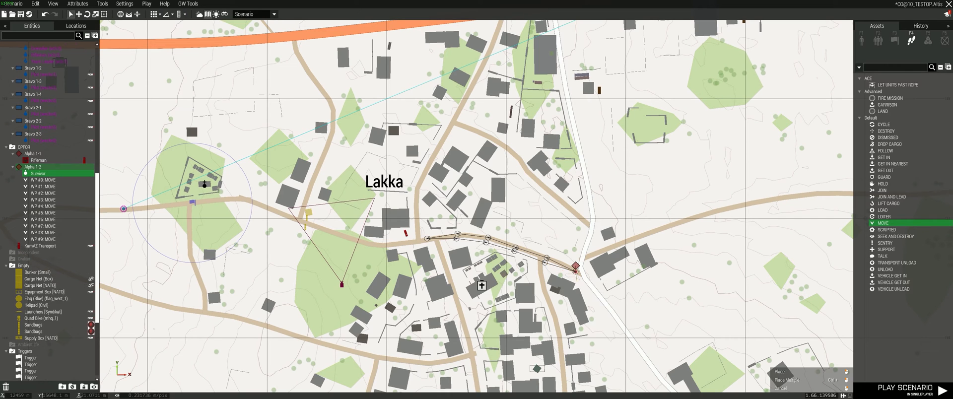
pyautogui.scroll(8, 577, 276)
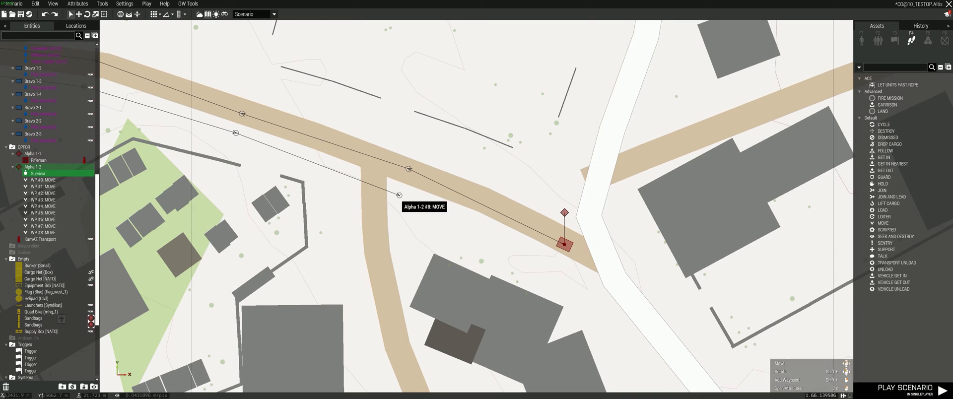
pyautogui.moveTo(400, 196); pyautogui.dragTo(557, 259)
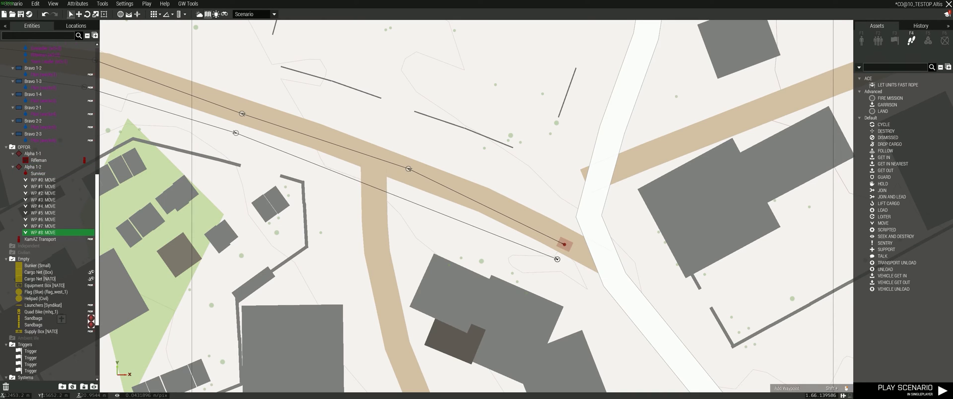
# Step: Select the Survivor with all its waypoints on the map and copy them as Group with waypoints using GW Tools
pyautogui.scroll(-10, 557, 259)
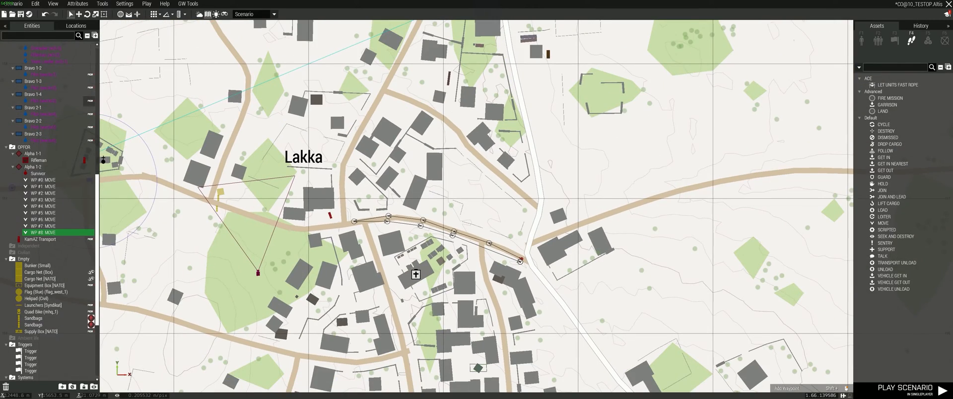
pyautogui.scroll(1, 388, 206)
pyautogui.moveTo(340, 189); pyautogui.dragTo(551, 283)
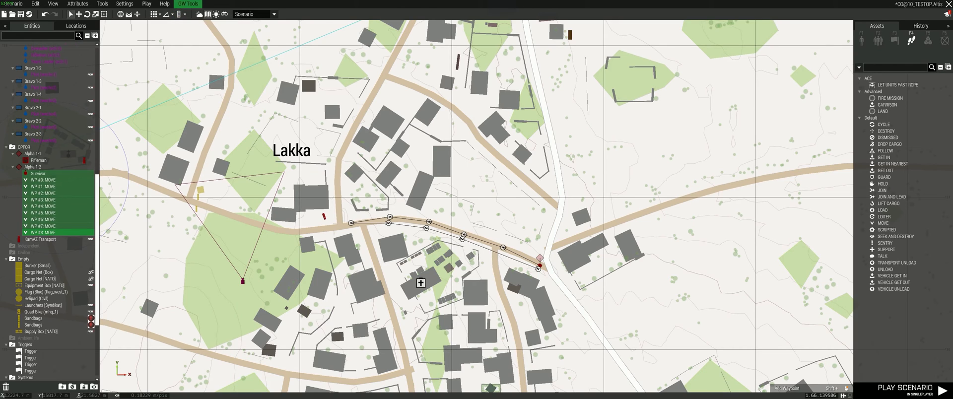
pyautogui.click(188, 3)
pyautogui.moveTo(206, 15)
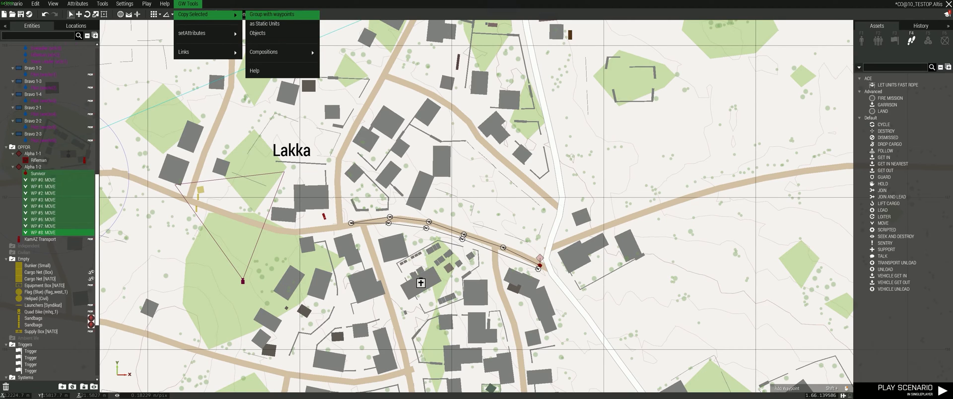
pyautogui.moveTo(278, 52)
pyautogui.click(282, 14)
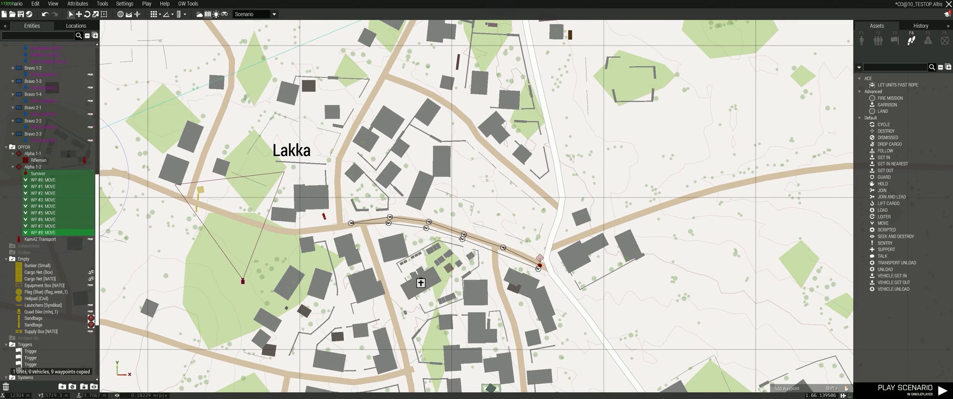
# Step: Paste the copied Survivor group with its waypoints into case 1 of spawnList.sqf in Notepad++, save the file and return to the Arma 3 editor
pyautogui.hotkey('alt', 'Tab')
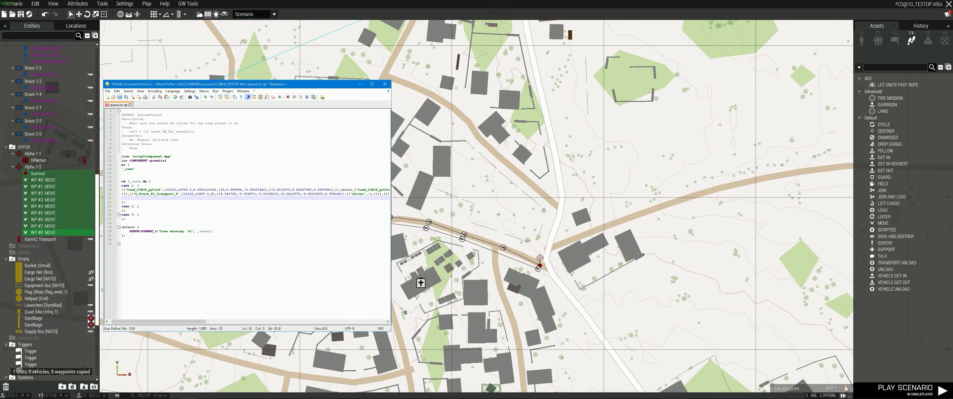
pyautogui.hotkey('ctrl', 'v')
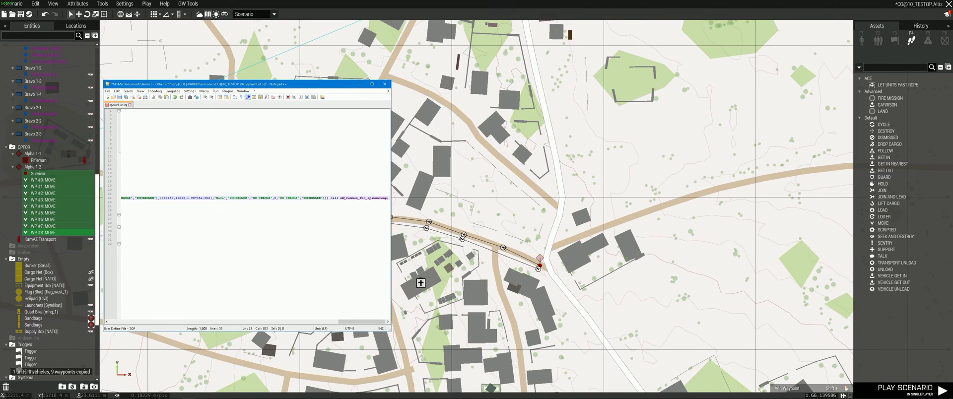
pyautogui.moveTo(362, 322); pyautogui.dragTo(132, 322)
pyautogui.hotkey('ctrl', 's')
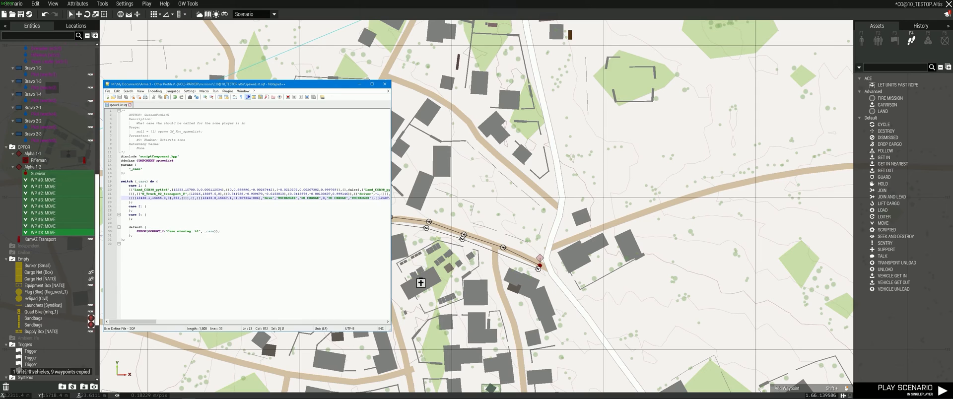
pyautogui.moveTo(246, 84); pyautogui.dragTo(307, 109)
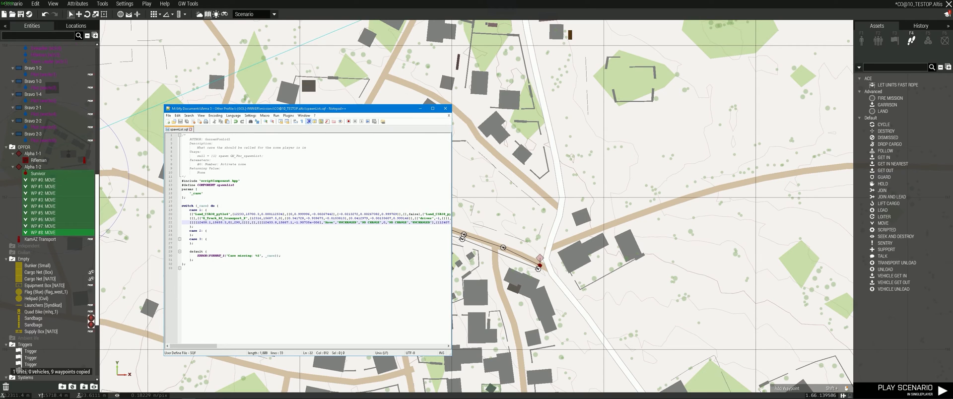
pyautogui.click(420, 108)
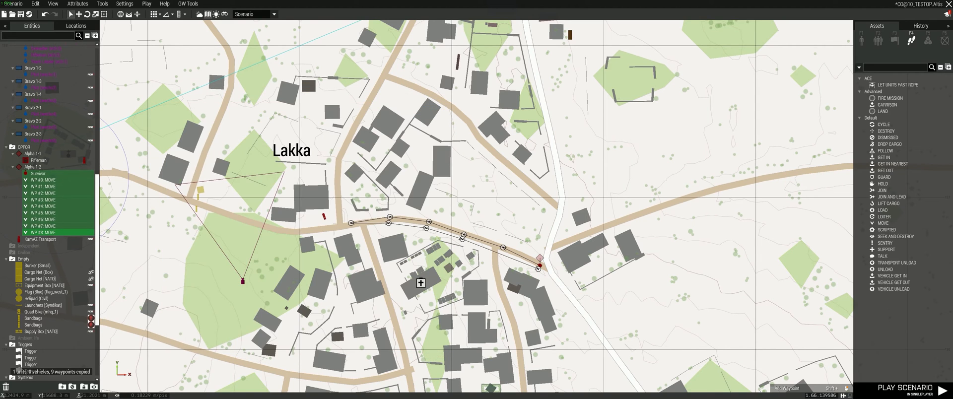
# Step: Move the OPFOR Rifleman southwest onto the road below Lakka and select the small bunker at the roadblock
pyautogui.click(477, 223)
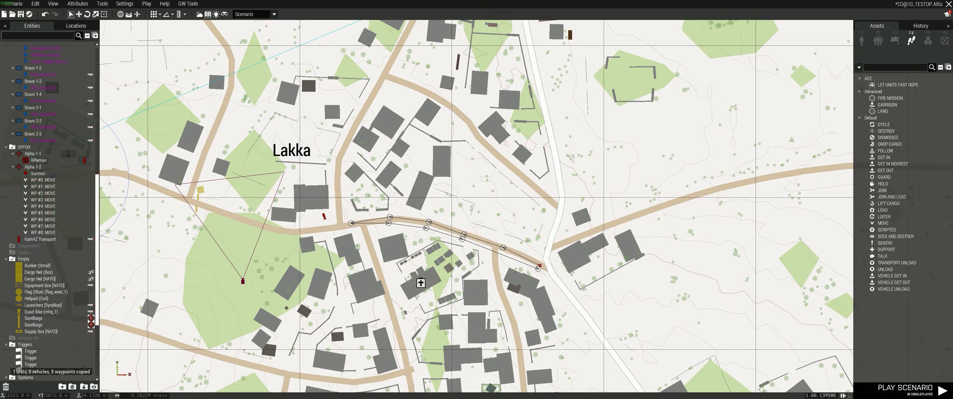
pyautogui.moveTo(243, 279); pyautogui.dragTo(160, 335)
pyautogui.moveTo(274, 335); pyautogui.dragTo(396, 308, button='right')
pyautogui.scroll(2, 172, 46)
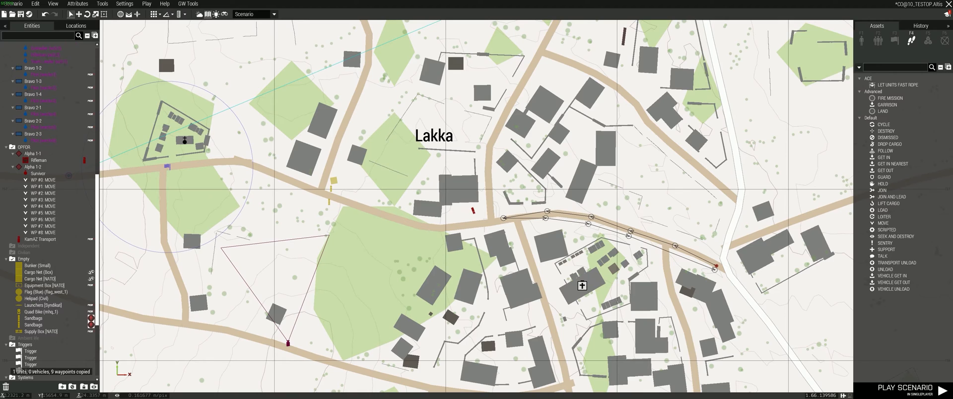
pyautogui.moveTo(165, 48); pyautogui.dragTo(173, 54, button='right')
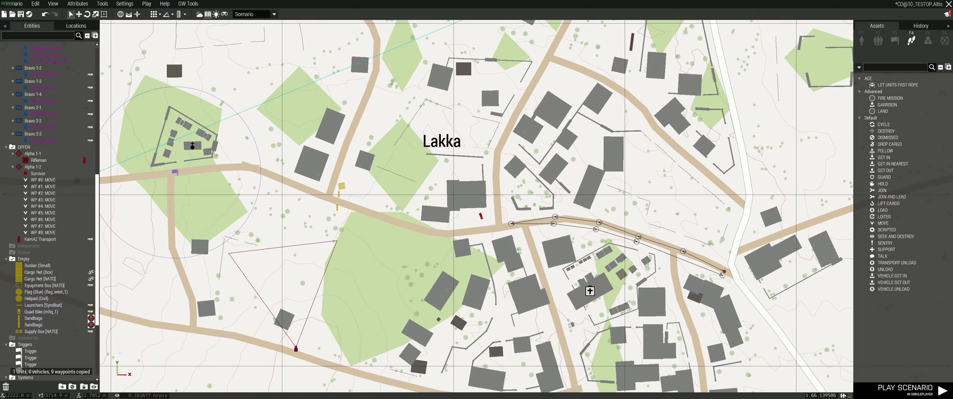
pyautogui.click(341, 187)
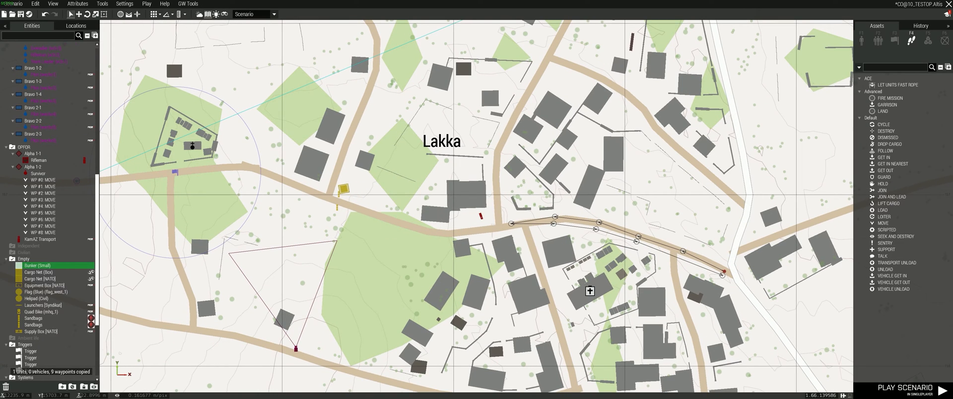
pyautogui.moveTo(344, 189); pyautogui.dragTo(343, 187)
pyautogui.scroll(-3, 521, 216)
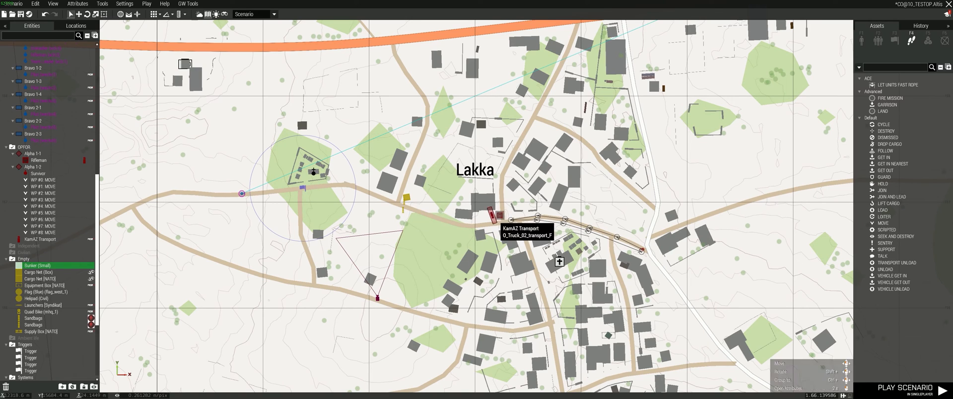
# Step: Place two Standard Military Circle markers in the walled yard at the centre of Lakka and align them on top of each other
pyautogui.click(945, 41)
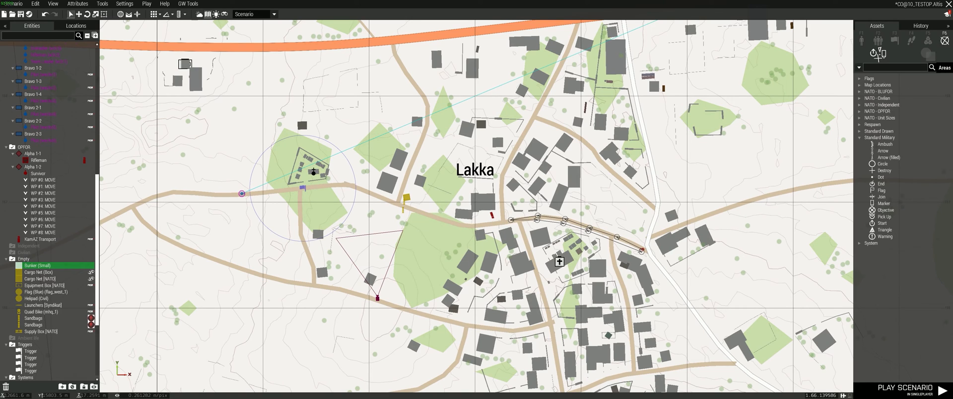
pyautogui.click(879, 164)
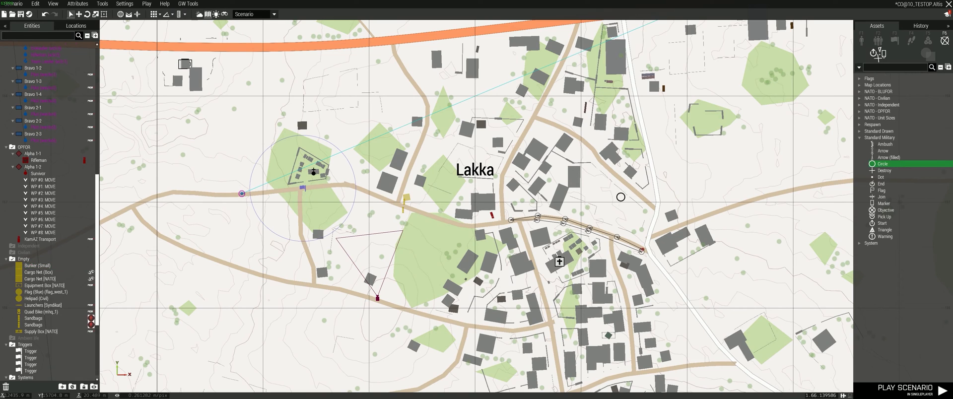
pyautogui.click(515, 207)
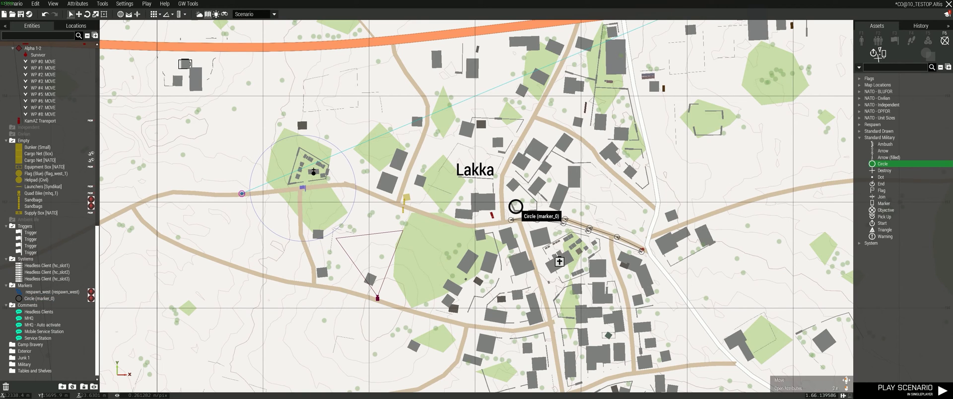
pyautogui.click(516, 207)
pyautogui.scroll(5, 515, 203)
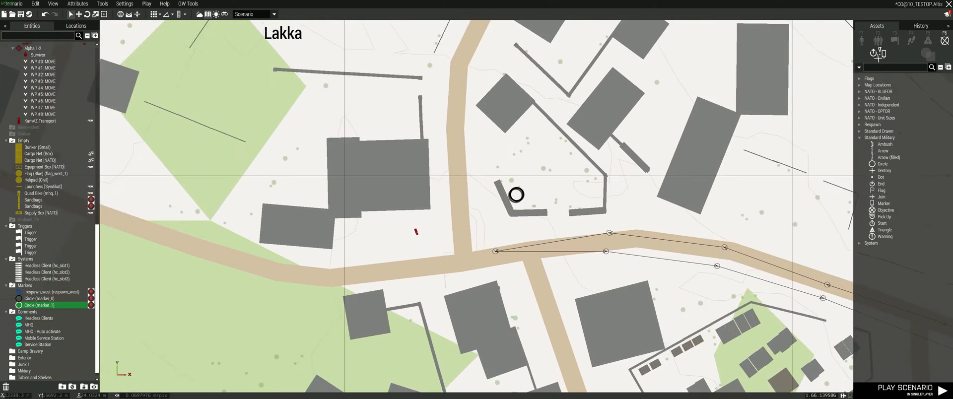
pyautogui.scroll(8, 516, 194)
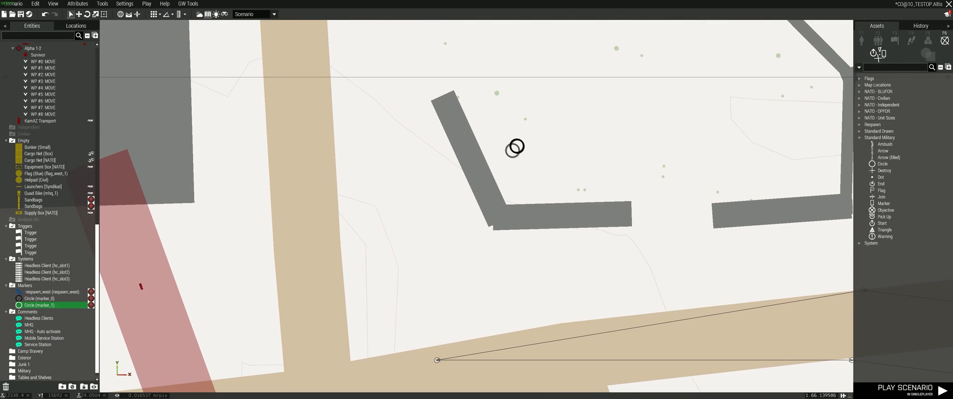
pyautogui.moveTo(517, 145); pyautogui.dragTo(518, 153)
pyautogui.scroll(-10, 518, 152)
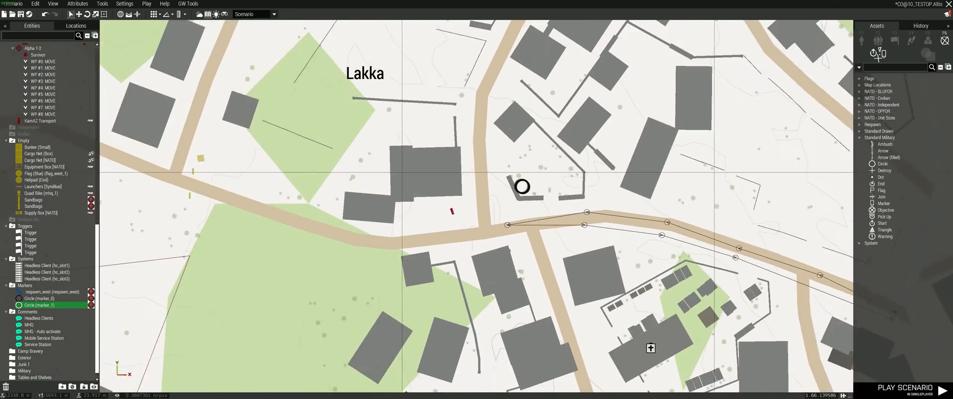
pyautogui.scroll(-7, 522, 186)
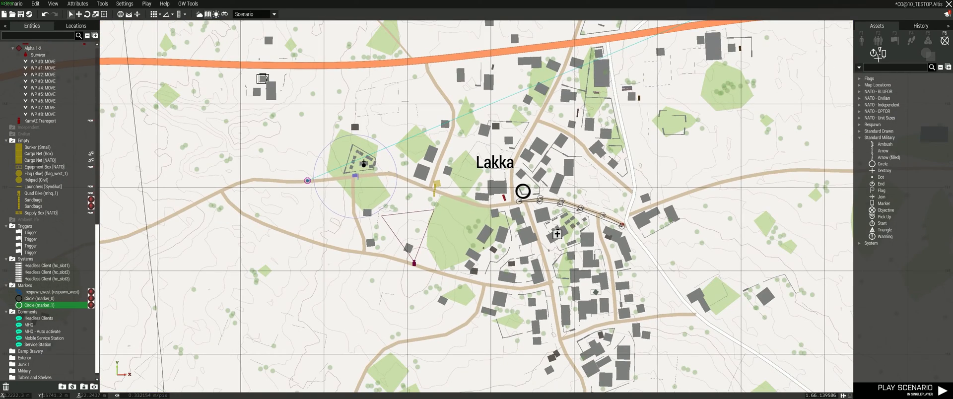
# Step: Select the roadblock, KamAZ Transport, Survivor with waypoints and Circle marker_0, excluding marker_1, and move them north of the main road
pyautogui.moveTo(425, 153)
pyautogui.mouseDown()
pyautogui.moveTo(442, 177)
pyautogui.moveTo(584, 250)
pyautogui.moveTo(654, 259)
pyautogui.mouseUp()
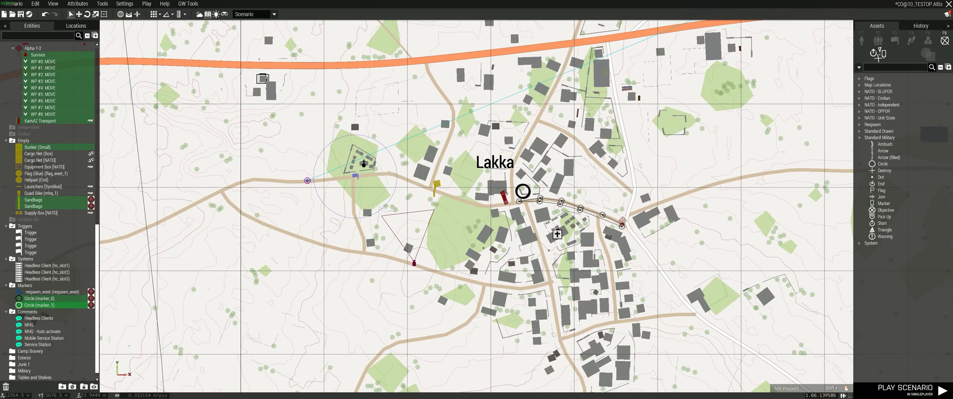
pyautogui.scroll(12, 526, 201)
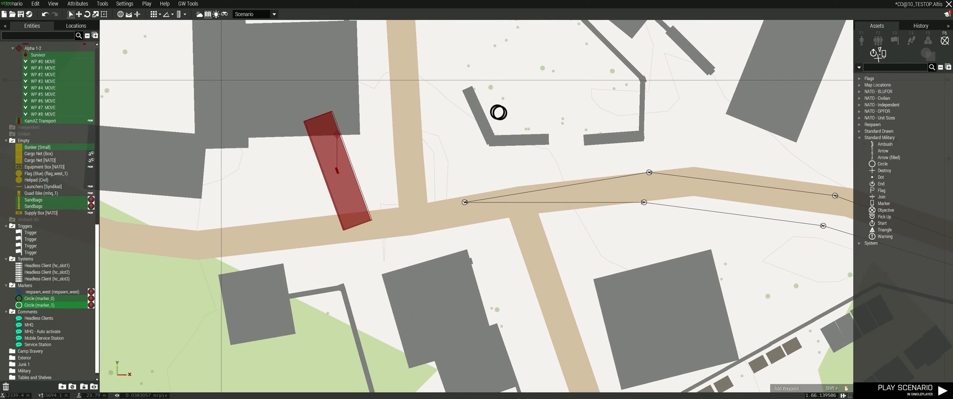
pyautogui.keyDown('ctrl'); pyautogui.click(499, 112); pyautogui.keyUp('ctrl')
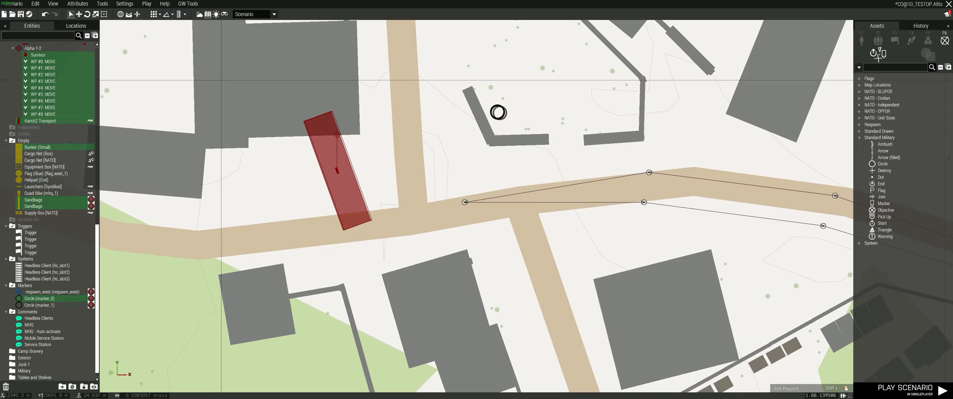
pyautogui.scroll(-15, 499, 112)
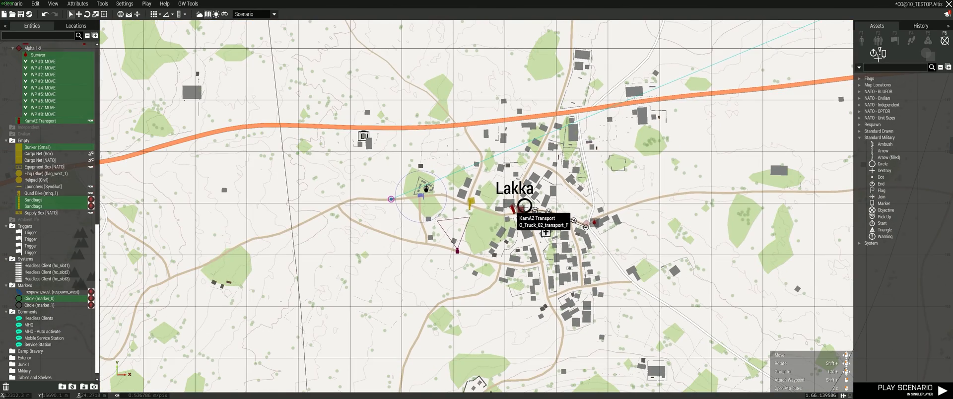
pyautogui.moveTo(514, 216); pyautogui.dragTo(435, 45)
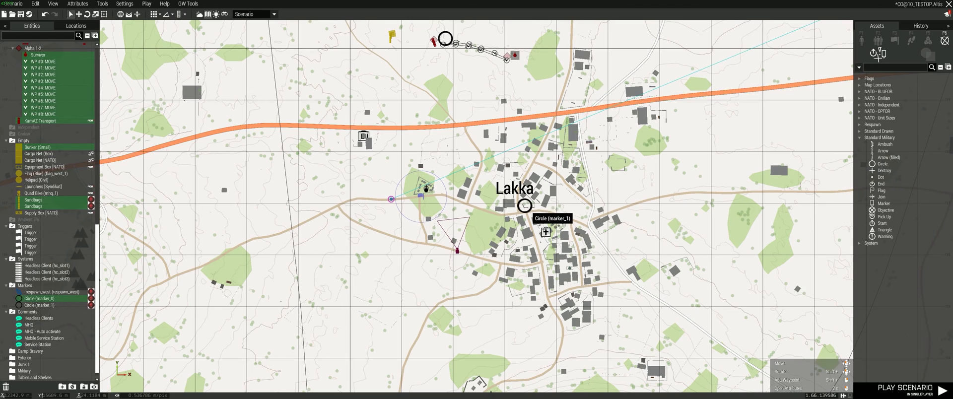
pyautogui.scroll(3, 507, 212)
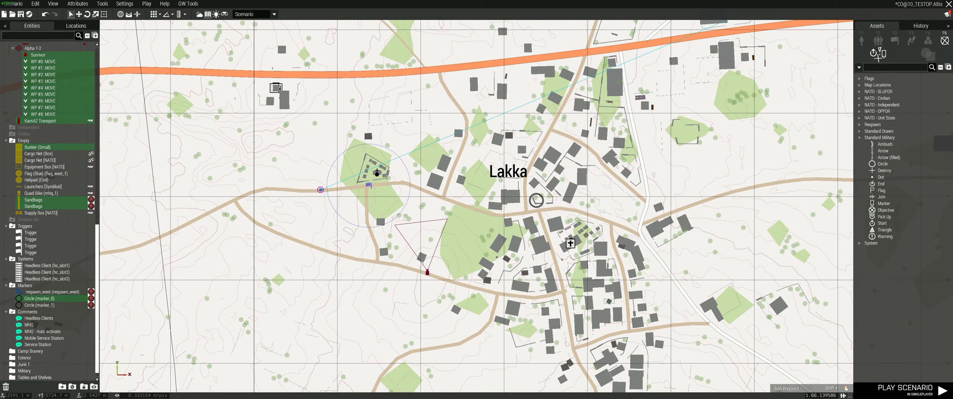
pyautogui.scroll(-5, 501, 169)
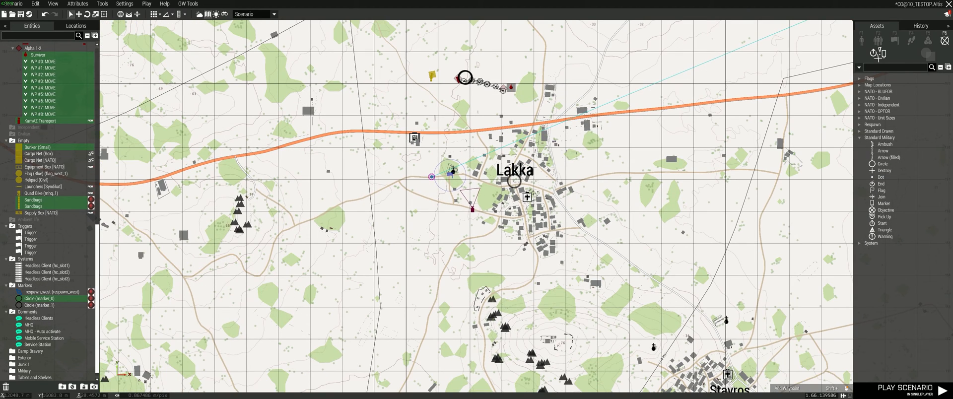
# Step: Move the relocated objects back to Lakka so that Circle marker_0 lines up with marker_1
pyautogui.moveTo(422, 57); pyautogui.dragTo(545, 110)
pyautogui.moveTo(465, 78); pyautogui.dragTo(513, 180)
pyautogui.scroll(10, 514, 181)
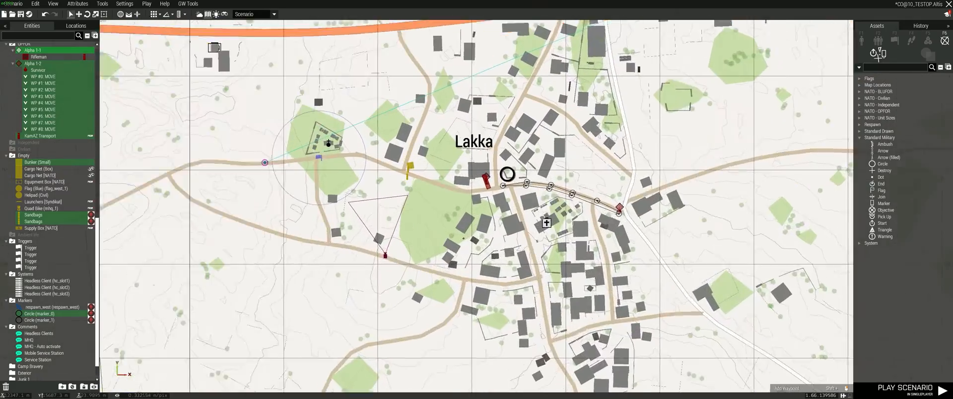
pyautogui.scroll(4, 497, 168)
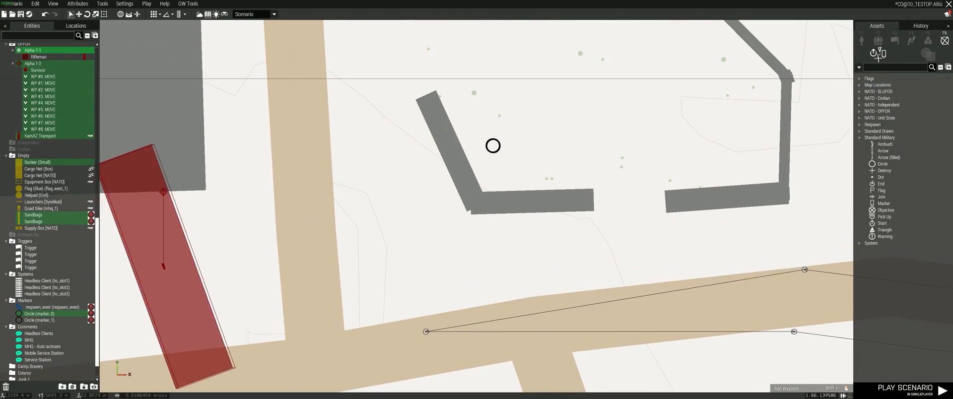
pyautogui.scroll(-8, 530, 194)
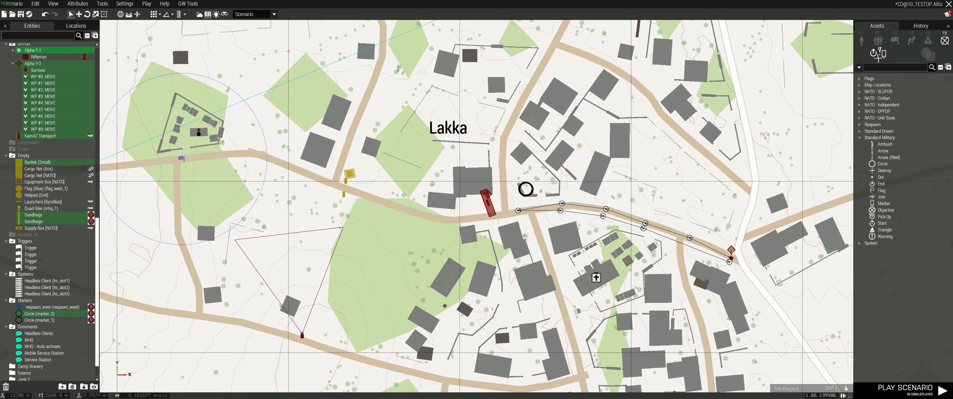
# Step: Reselect the roadblock, transport, Survivor with waypoints and Circle marker_0 without marker_1, and move them far north of Lakka, past the factory
pyautogui.scroll(-6, 641, 268)
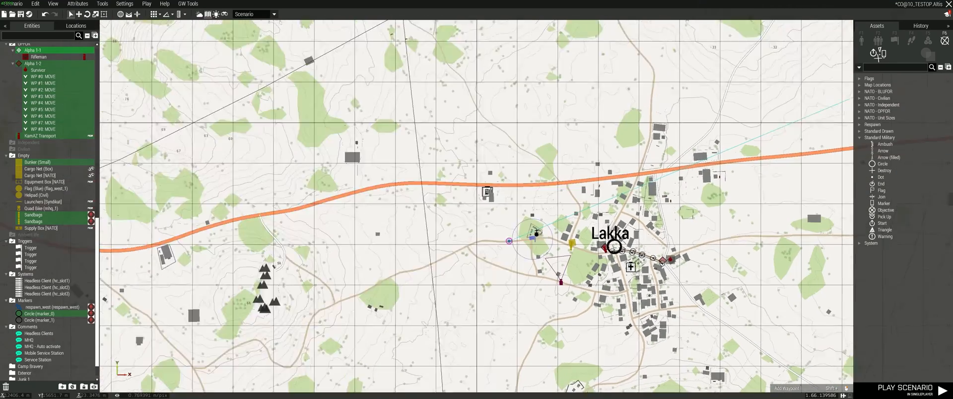
pyautogui.scroll(5, 641, 268)
pyautogui.scroll(-3, 576, 251)
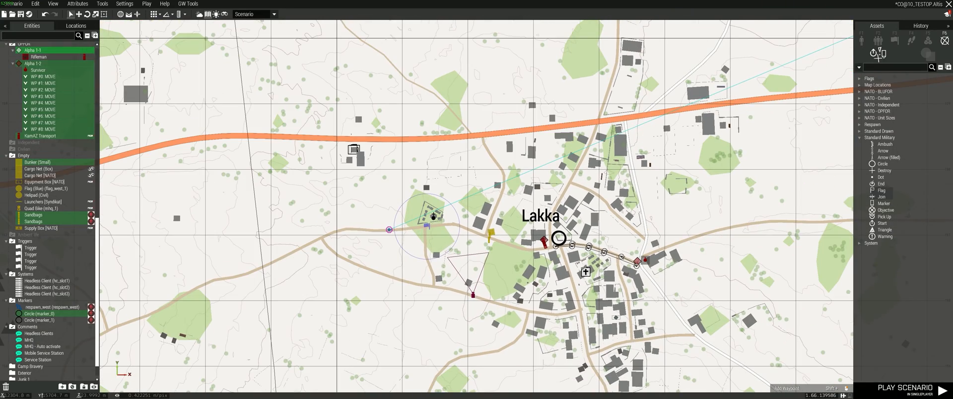
pyautogui.click(558, 238)
pyautogui.scroll(3, 563, 239)
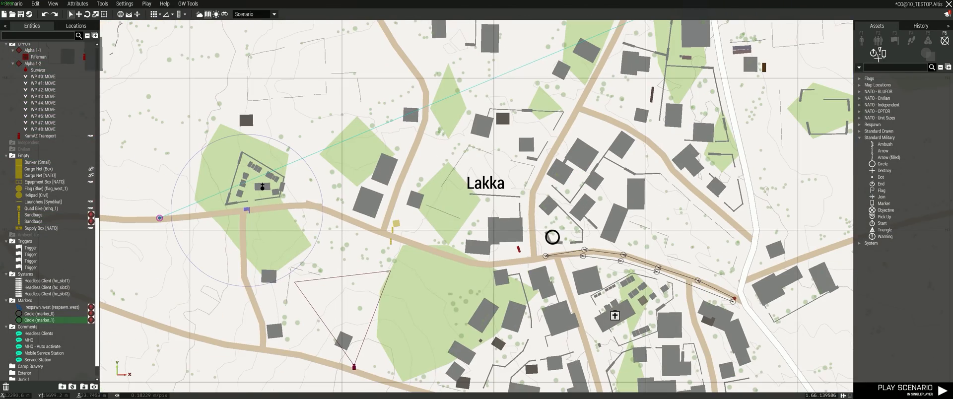
pyautogui.moveTo(385, 194); pyautogui.dragTo(746, 310)
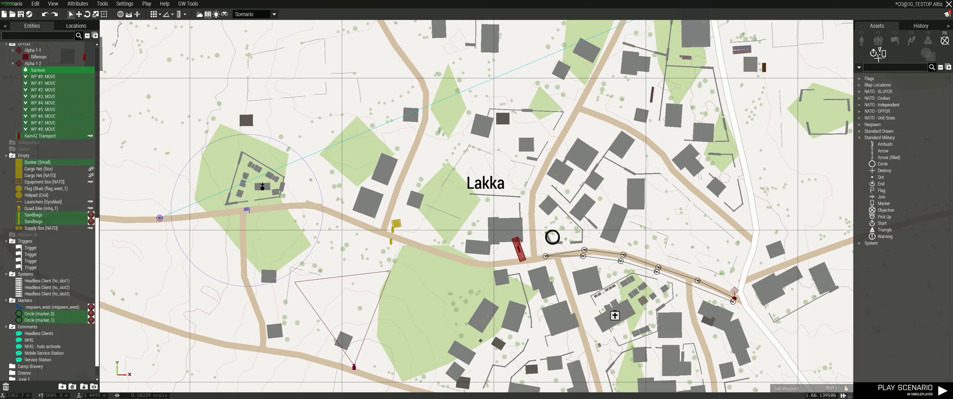
pyautogui.scroll(2, 574, 248)
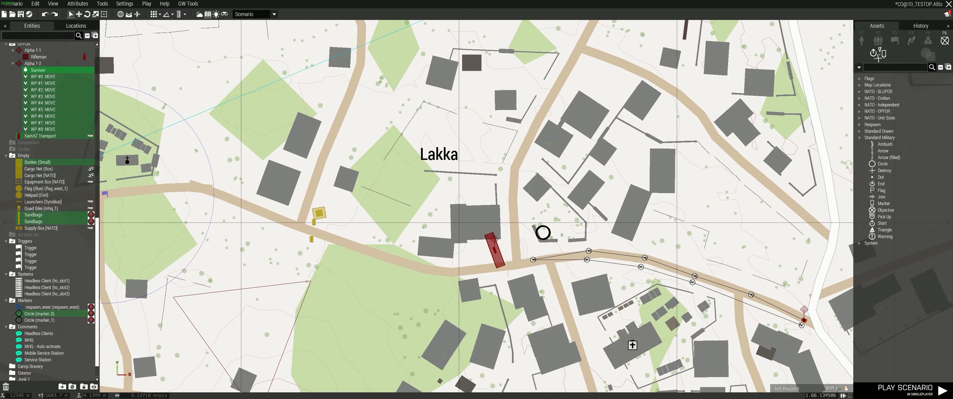
pyautogui.moveTo(495, 246); pyautogui.dragTo(476, 166)
pyautogui.scroll(-1, 484, 168)
pyautogui.scroll(-10, 471, 132)
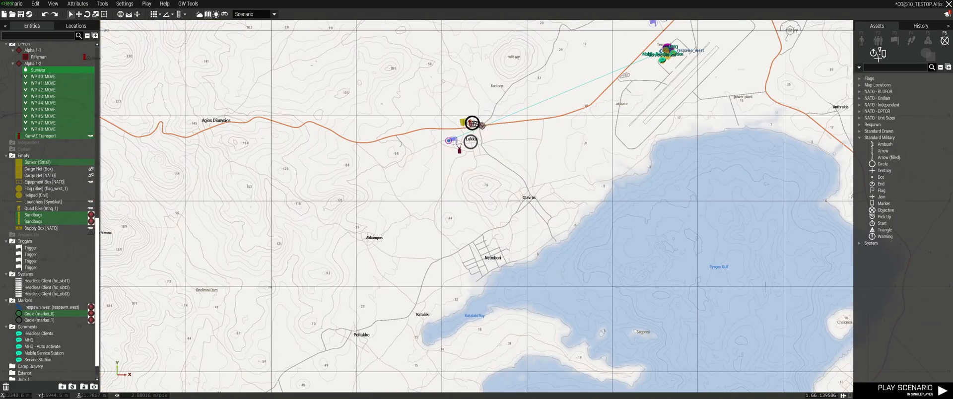
pyautogui.moveTo(472, 123)
pyautogui.mouseDown()
pyautogui.moveTo(486, 80)
pyautogui.moveTo(484, 34)
pyautogui.mouseUp()
pyautogui.scroll(8, 463, 133)
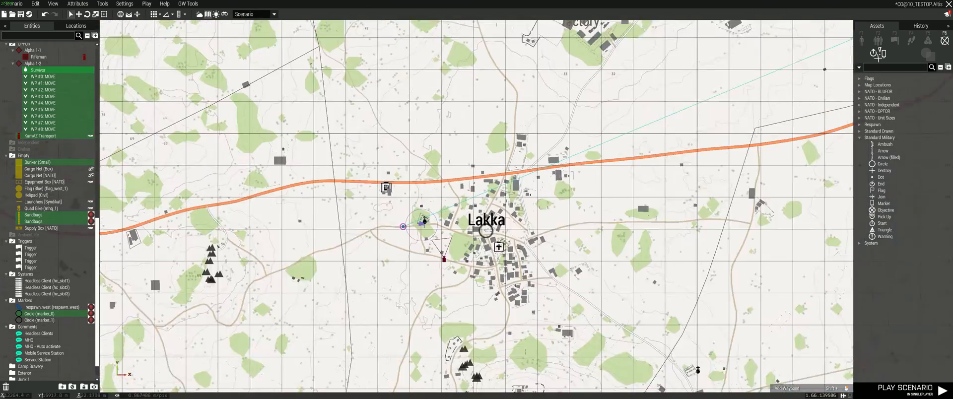
pyautogui.scroll(2, 412, 238)
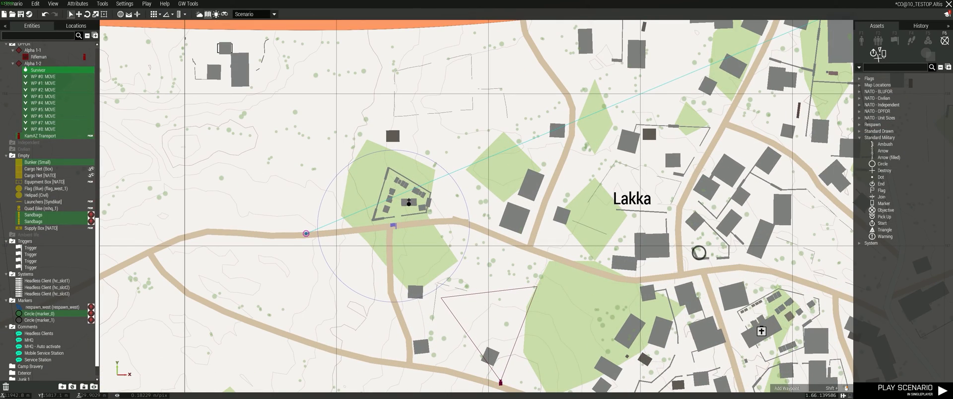
# Step: Append systemchat "triggertest"; to the On Activation code of the trigger on the road west of Lakka and save the scenario
pyautogui.click(21, 14)
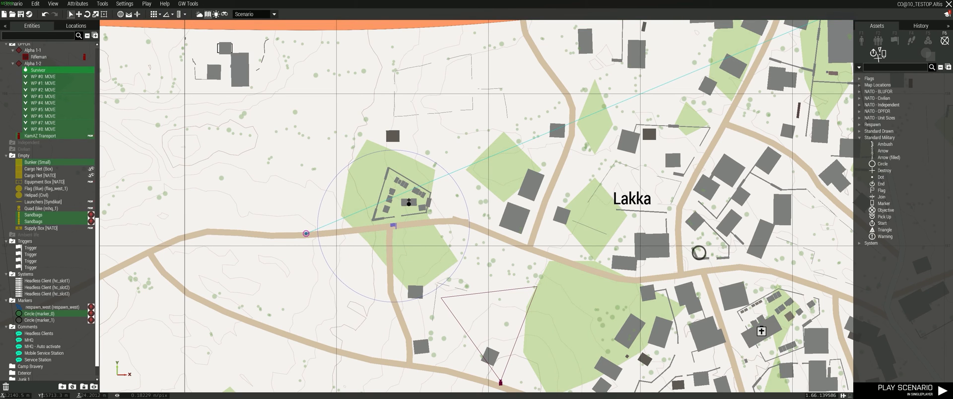
pyautogui.doubleClick(394, 226)
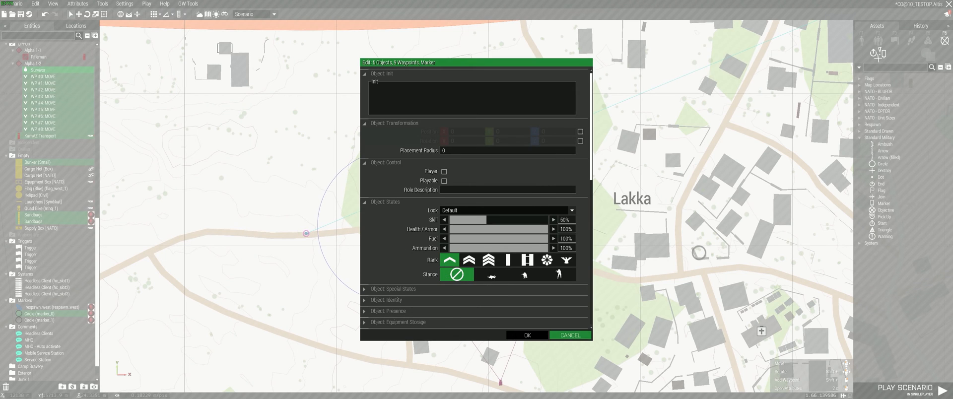
pyautogui.click(570, 335)
pyautogui.doubleClick(395, 227)
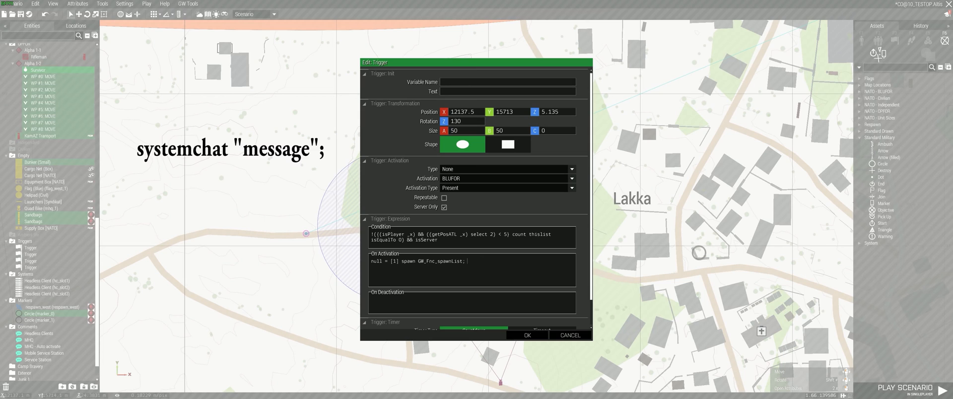
pyautogui.write('systemchat "triggertest";')
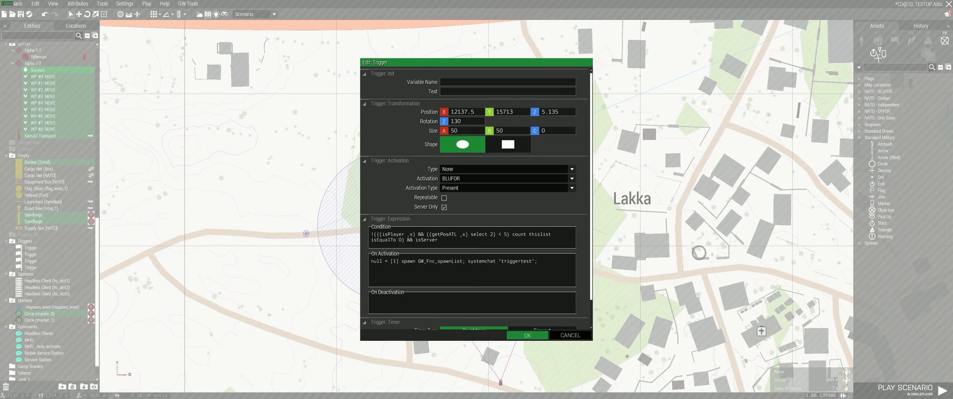
pyautogui.click(527, 335)
pyautogui.click(20, 14)
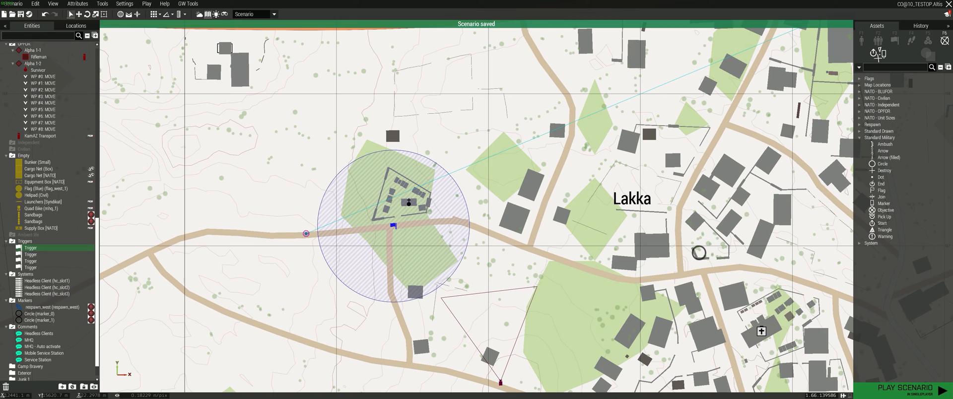
pyautogui.click(905, 388)
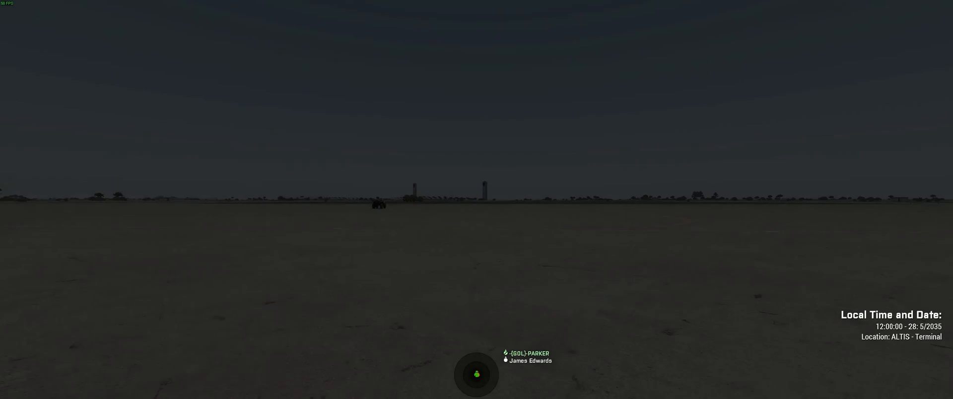
pyautogui.press('Escape')
pyautogui.click(60, 367)
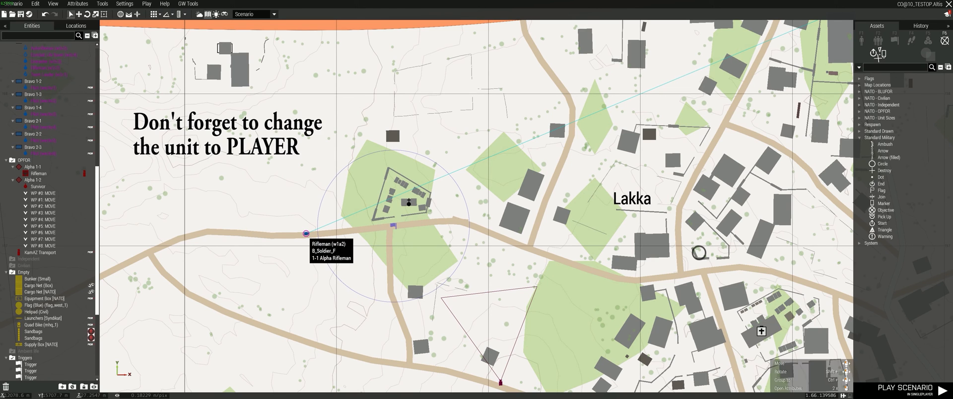
# Step: Make the Rifleman w1a2 on the road west of Lakka the Player unit and save the scenario
pyautogui.doubleClick(306, 234)
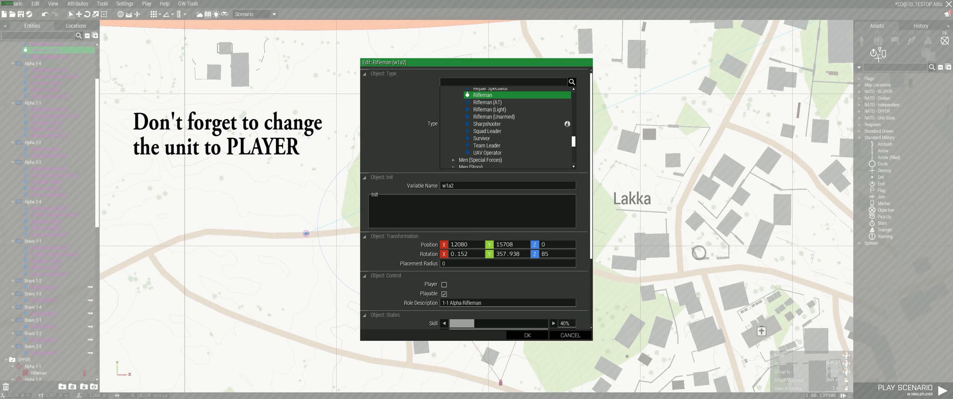
pyautogui.click(444, 284)
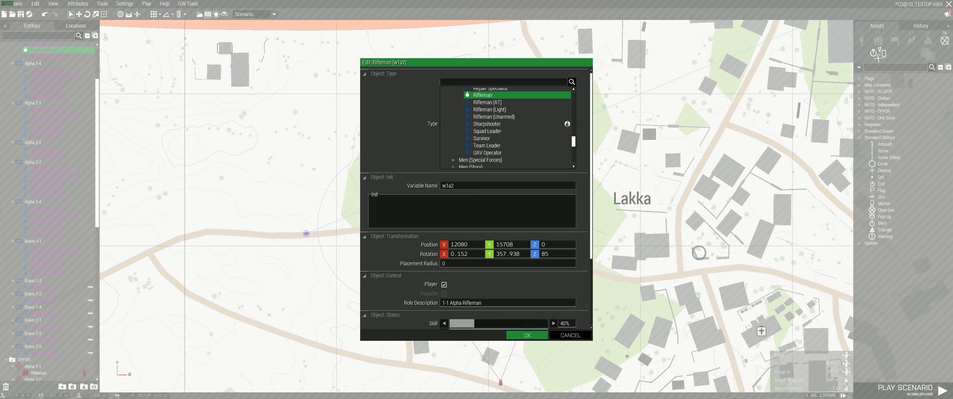
pyautogui.click(527, 335)
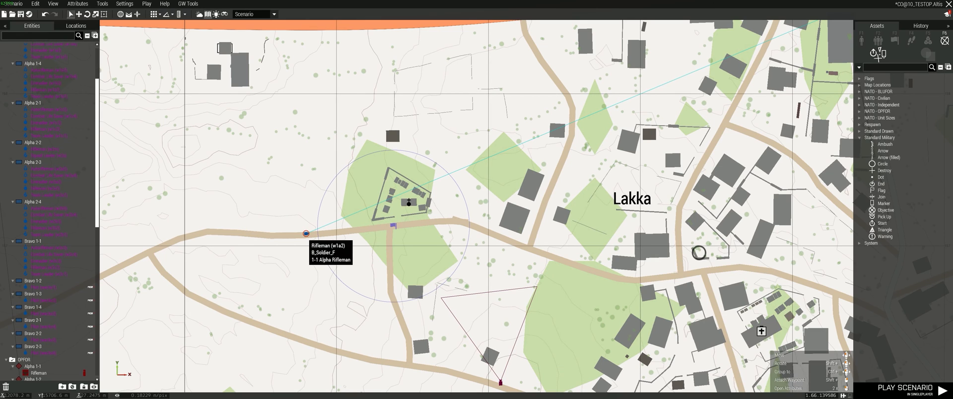
pyautogui.scroll(1, 762, 331)
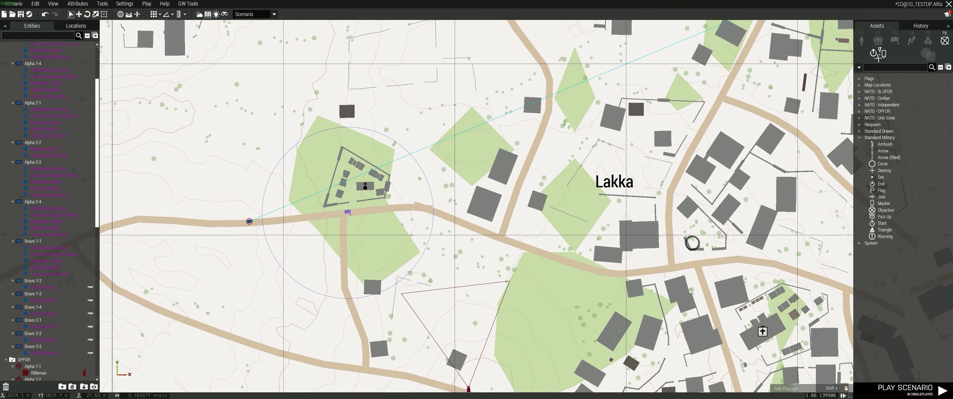
pyautogui.click(21, 14)
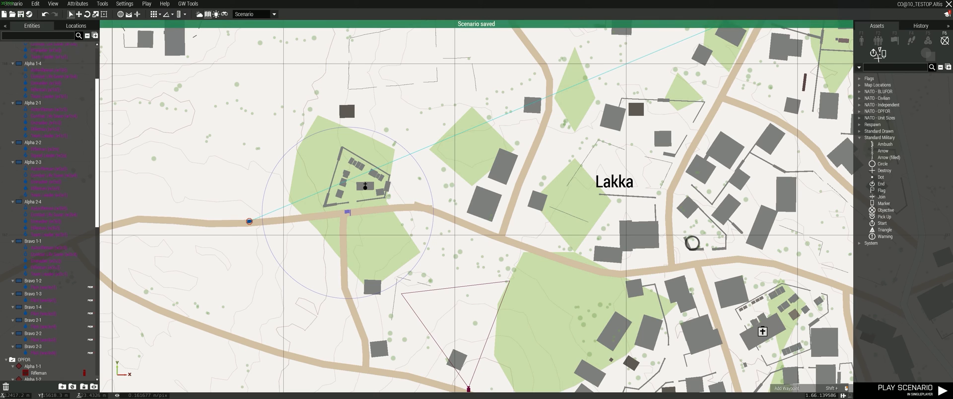
# Step: Play the scenario and walk along the road toward Lakka into the trigger area to test the trigger
pyautogui.hotkey('ctrl', 'r')
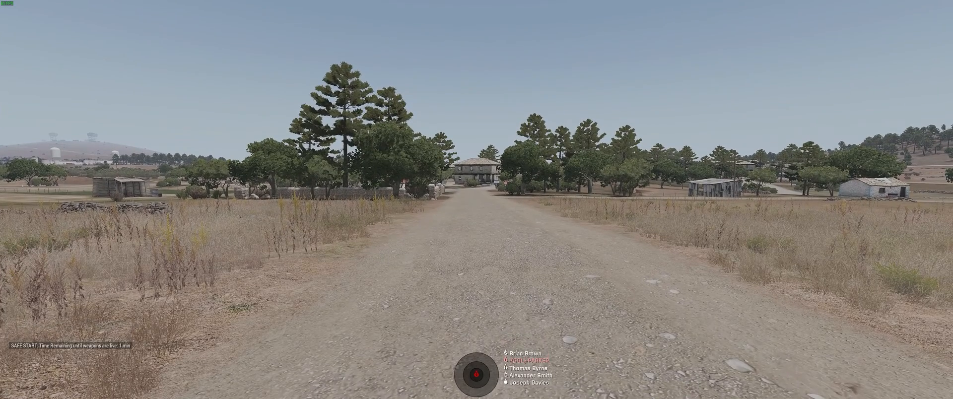
pyautogui.press('d')
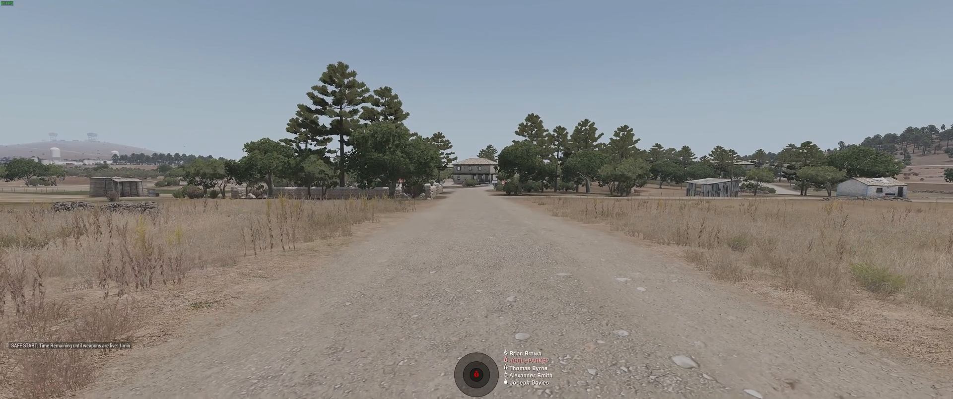
pyautogui.press('a')
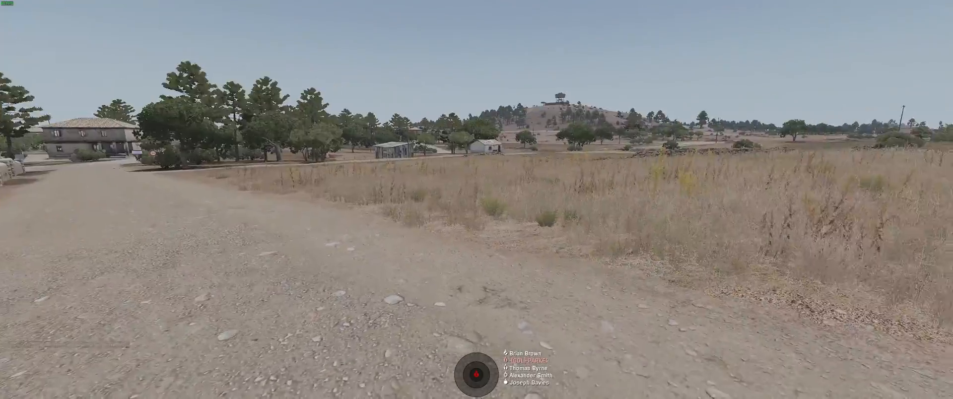
pyautogui.press('w')
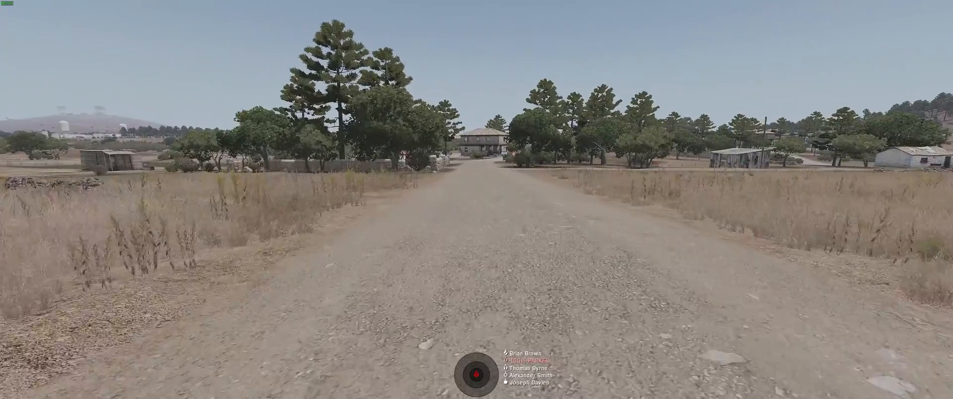
pyautogui.press('w')
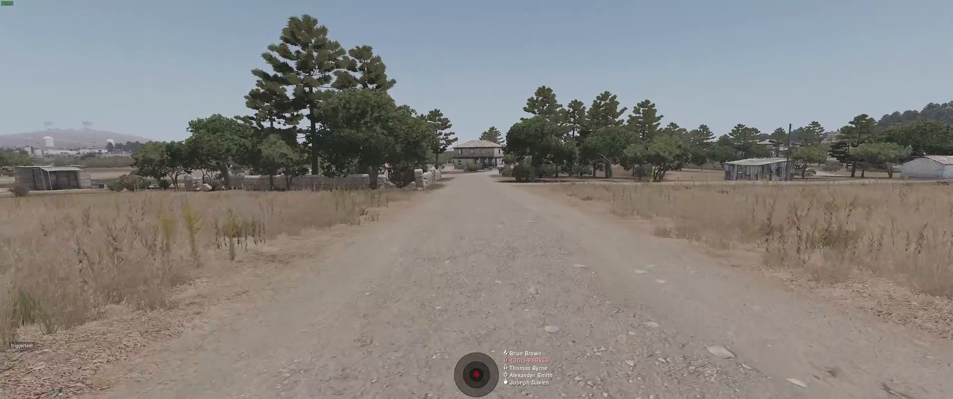
pyautogui.press('w')
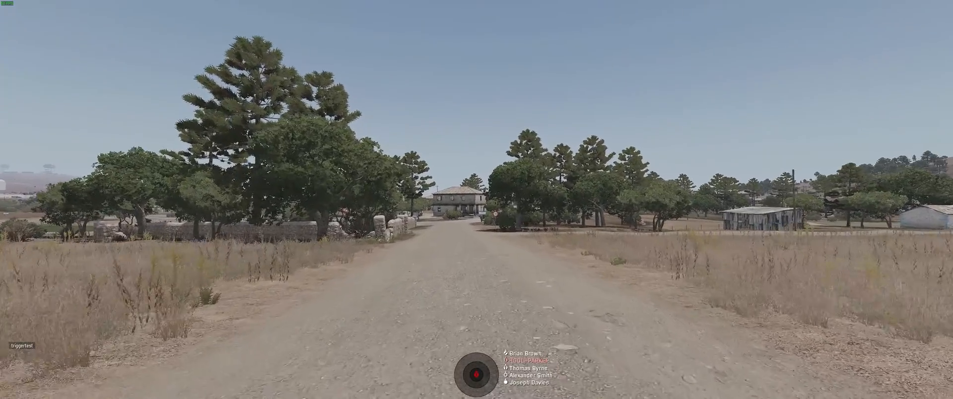
pyautogui.press('x')
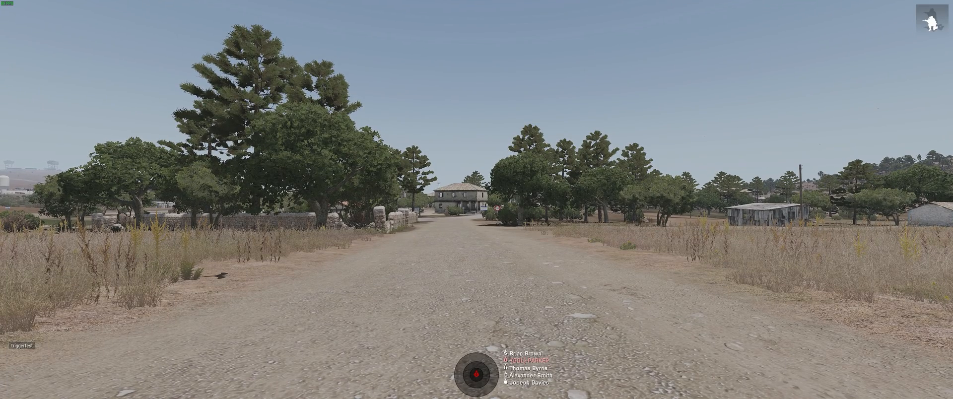
# Step: Open the Zeus interface and fly over Lakka to inspect the roadblock, transport and patrol spawned by the trigger
pyautogui.press('y')
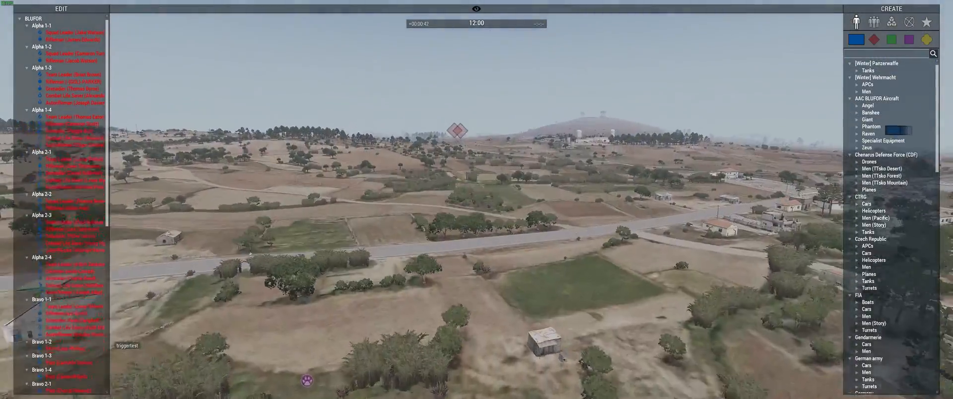
pyautogui.press('w')
pyautogui.moveTo(477, 200); pyautogui.dragTo(576, 358, button='right')
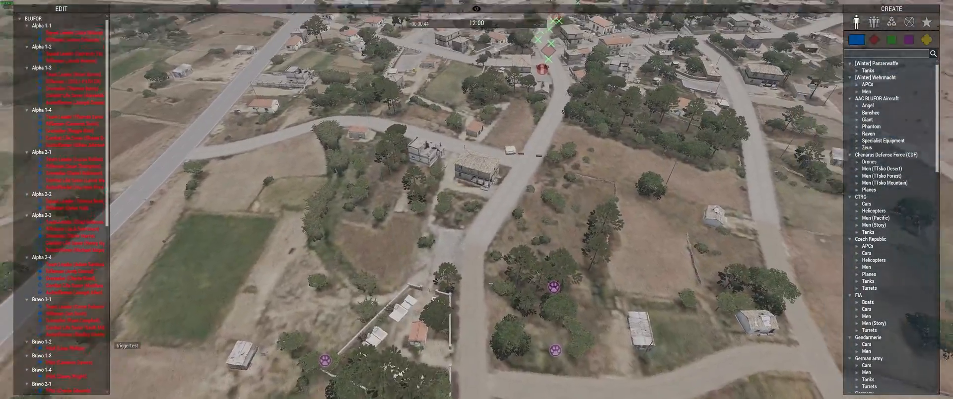